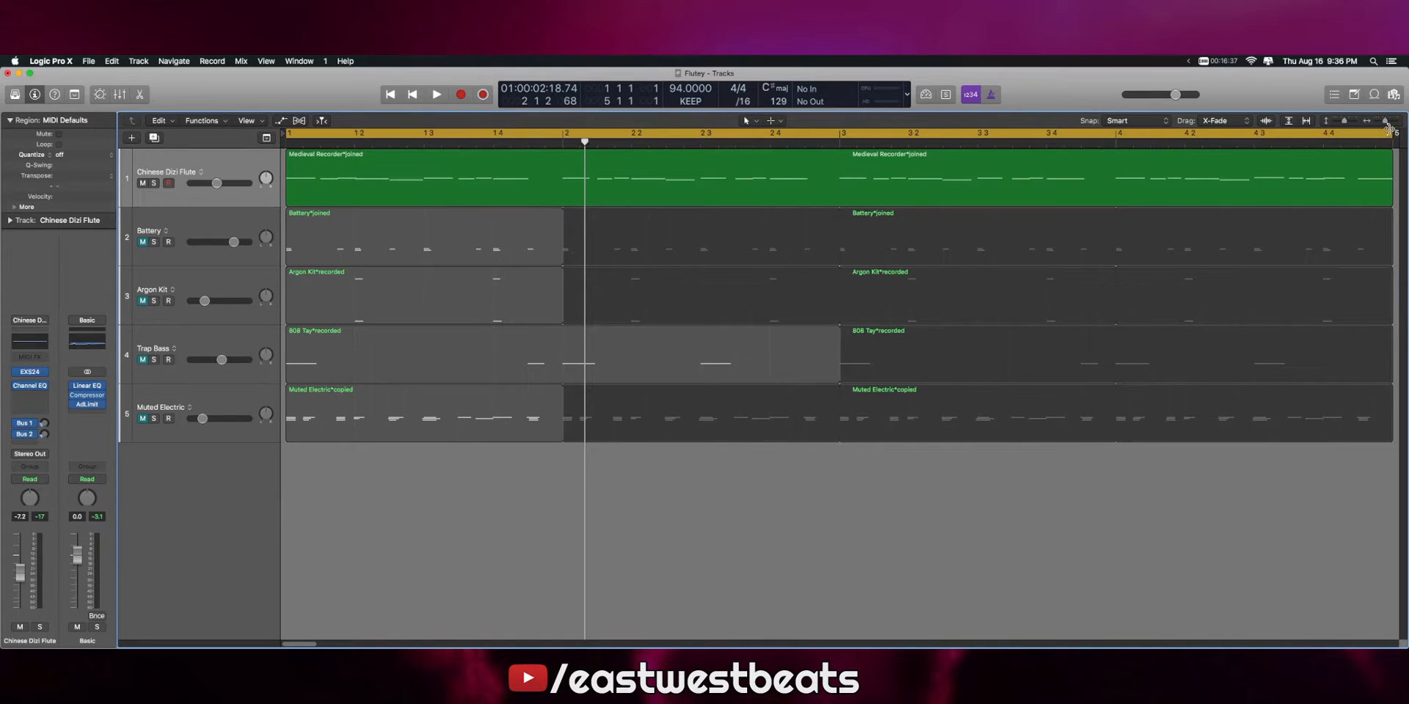
Play the Chinese Dizi Flute melody from the beginning of the project, with the full four bars in view.
left_click_drag(1385, 124, 1383, 124)
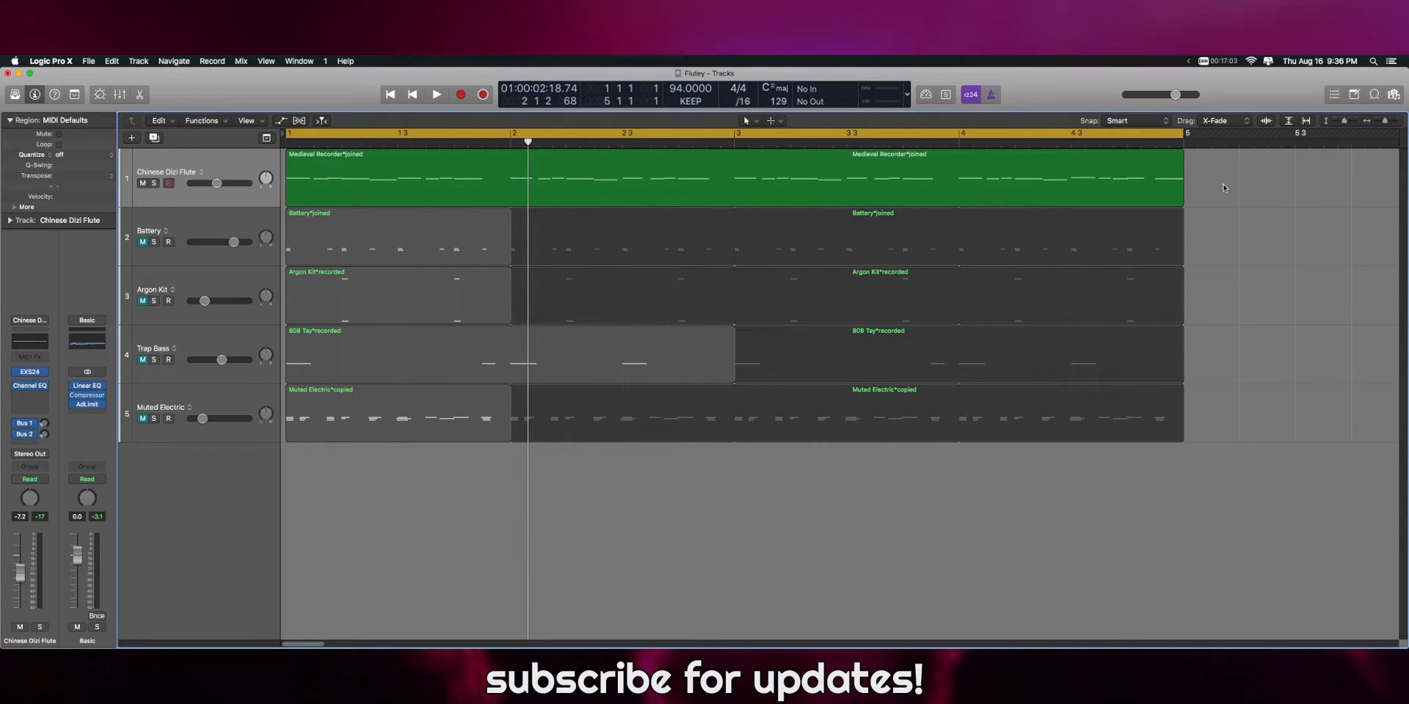
key("Return")
key("space")
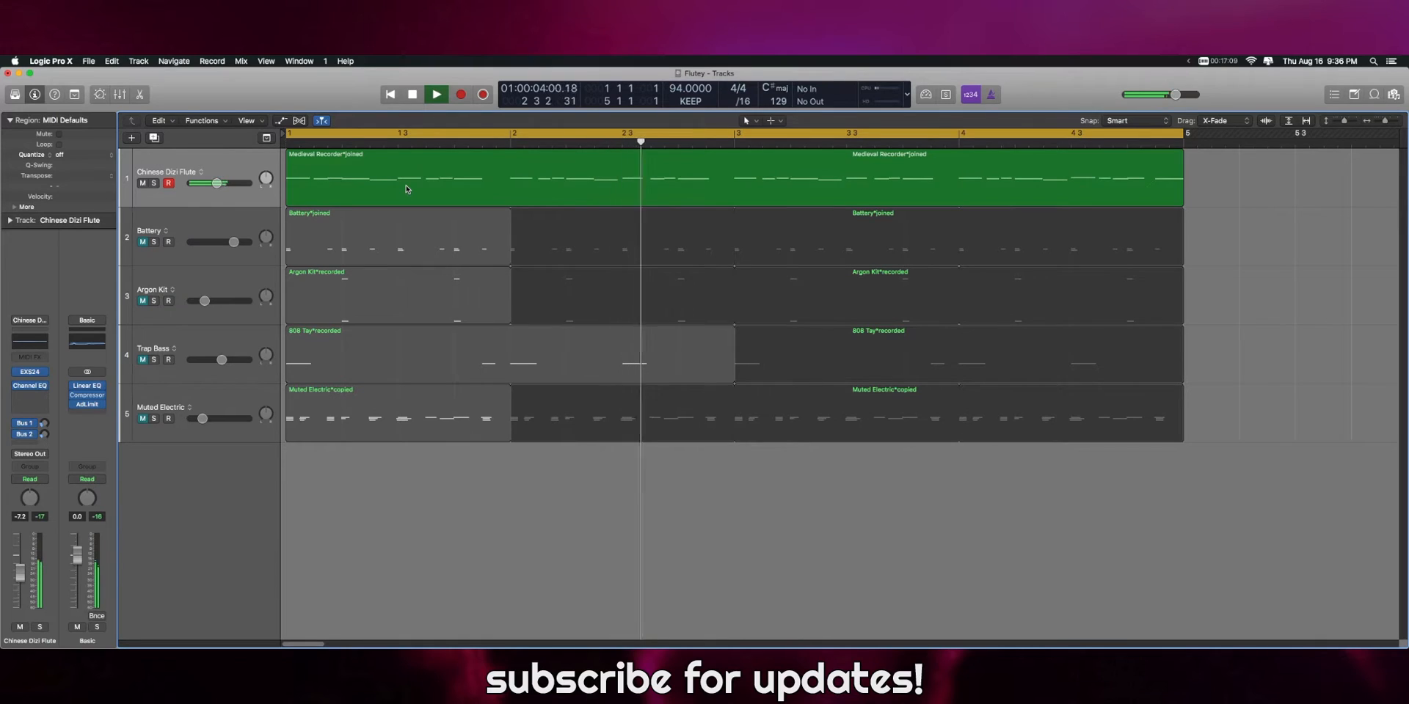
key("space")
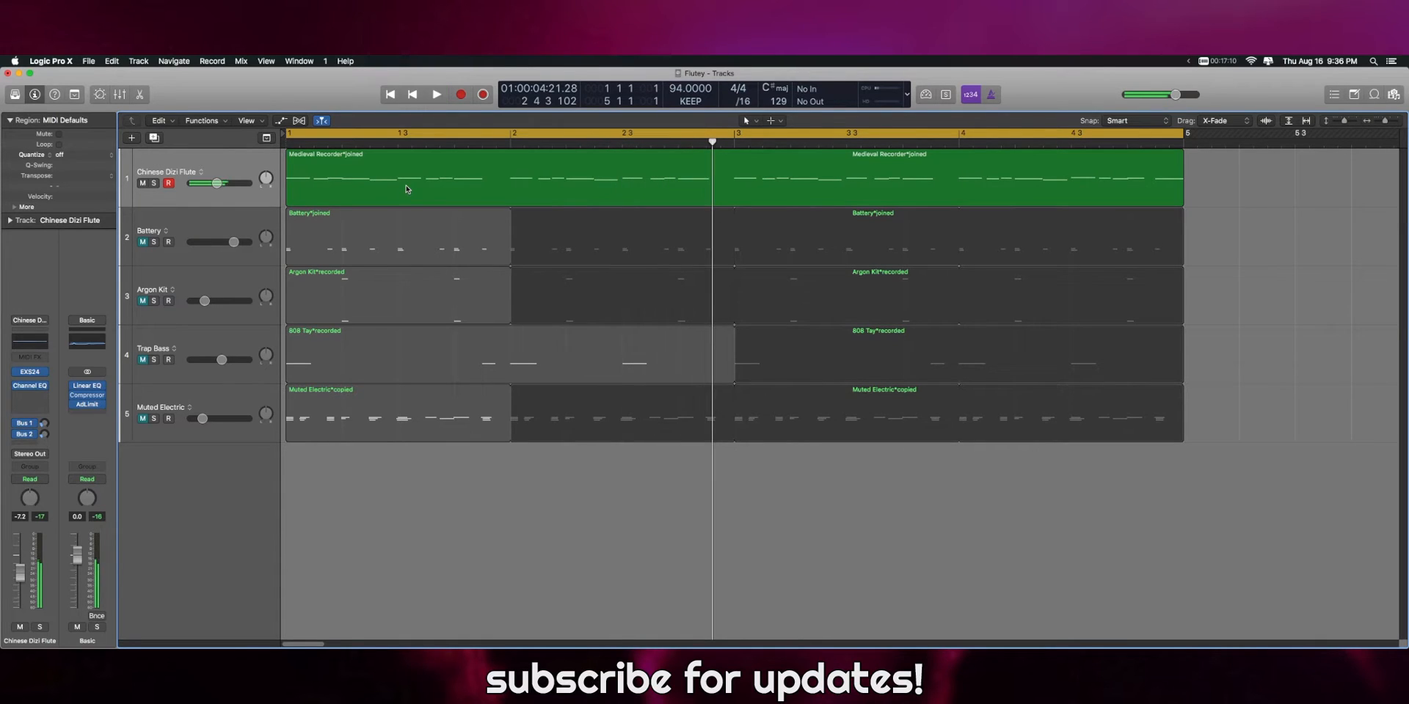
Open the Chinese Dizi Flute region in the Piano Roll and play it to review its notes.
left_click(167, 174)
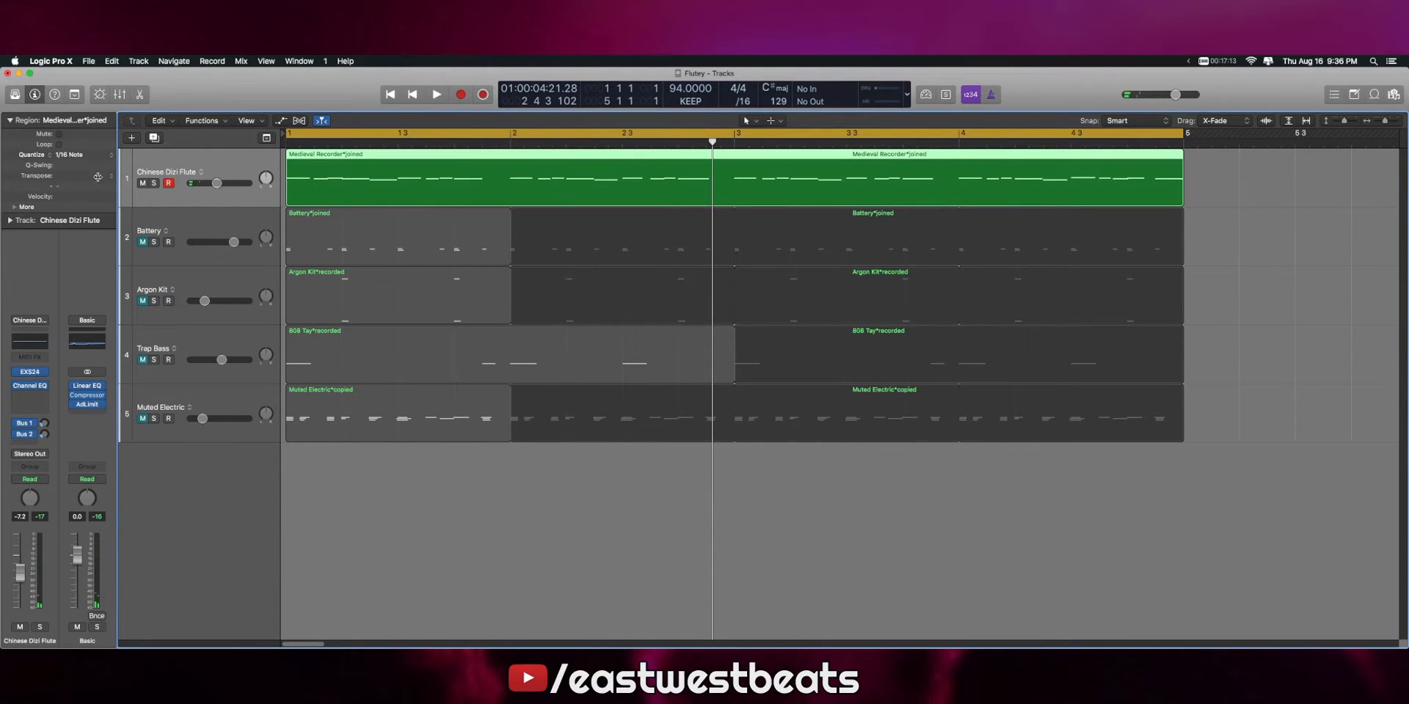
double_click(977, 182)
key("space")
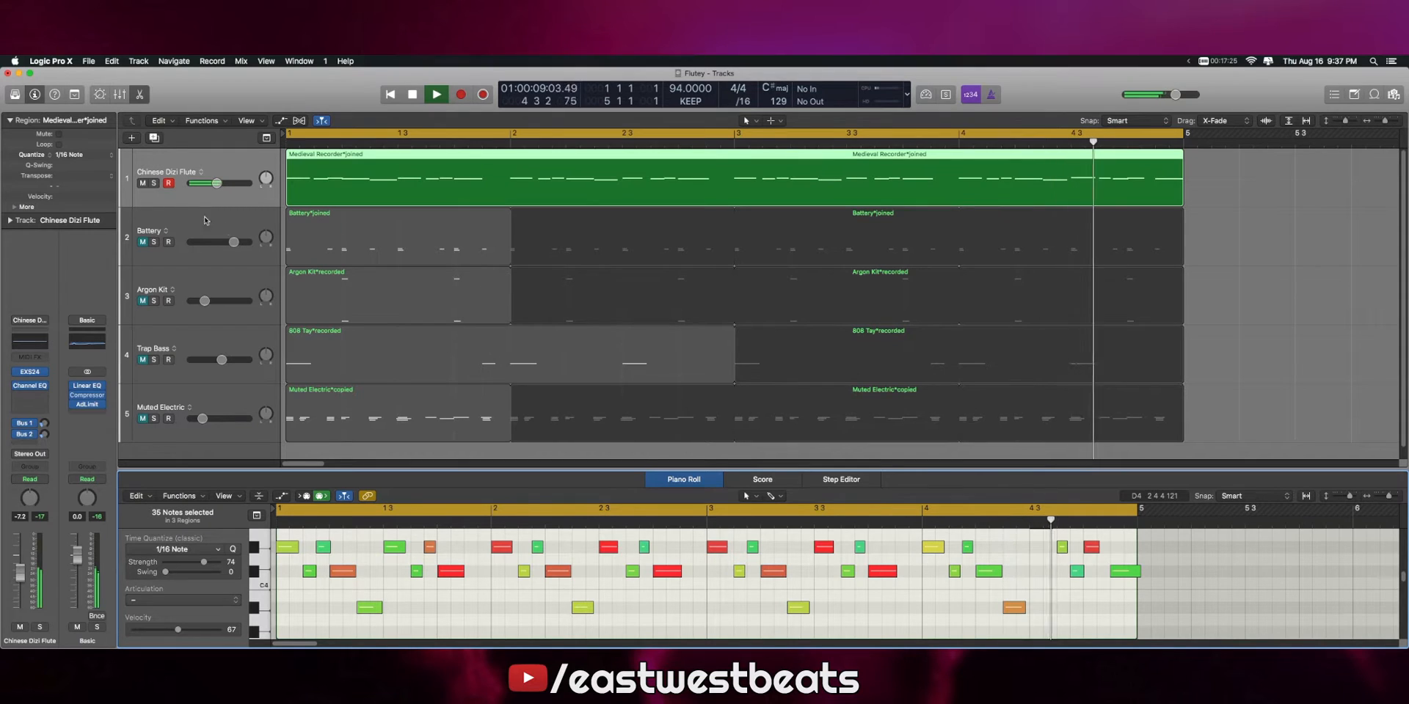
Unmute and solo the Battery track, and play its drum pattern in the Piano Roll.
right_click(148, 243)
left_click(146, 222)
left_click(147, 223)
left_click(144, 242)
left_click(153, 243)
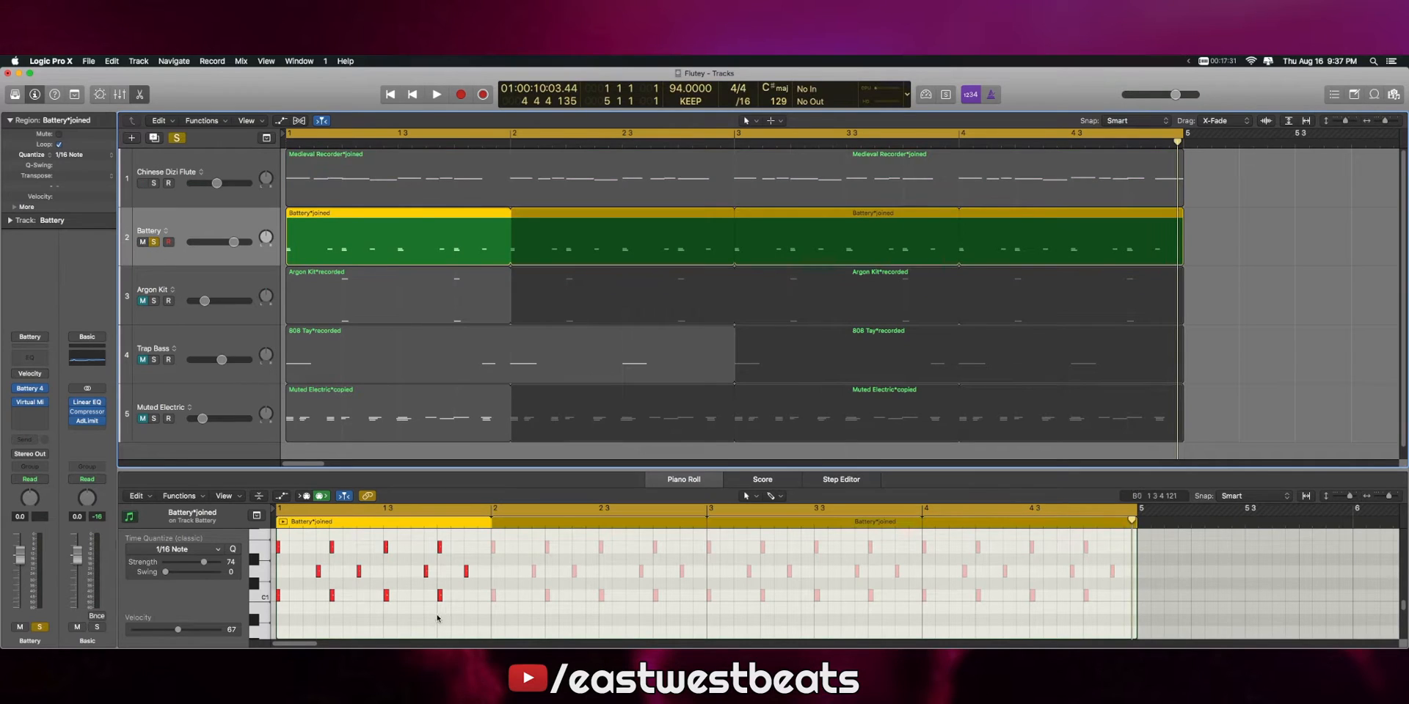
left_click(261, 599)
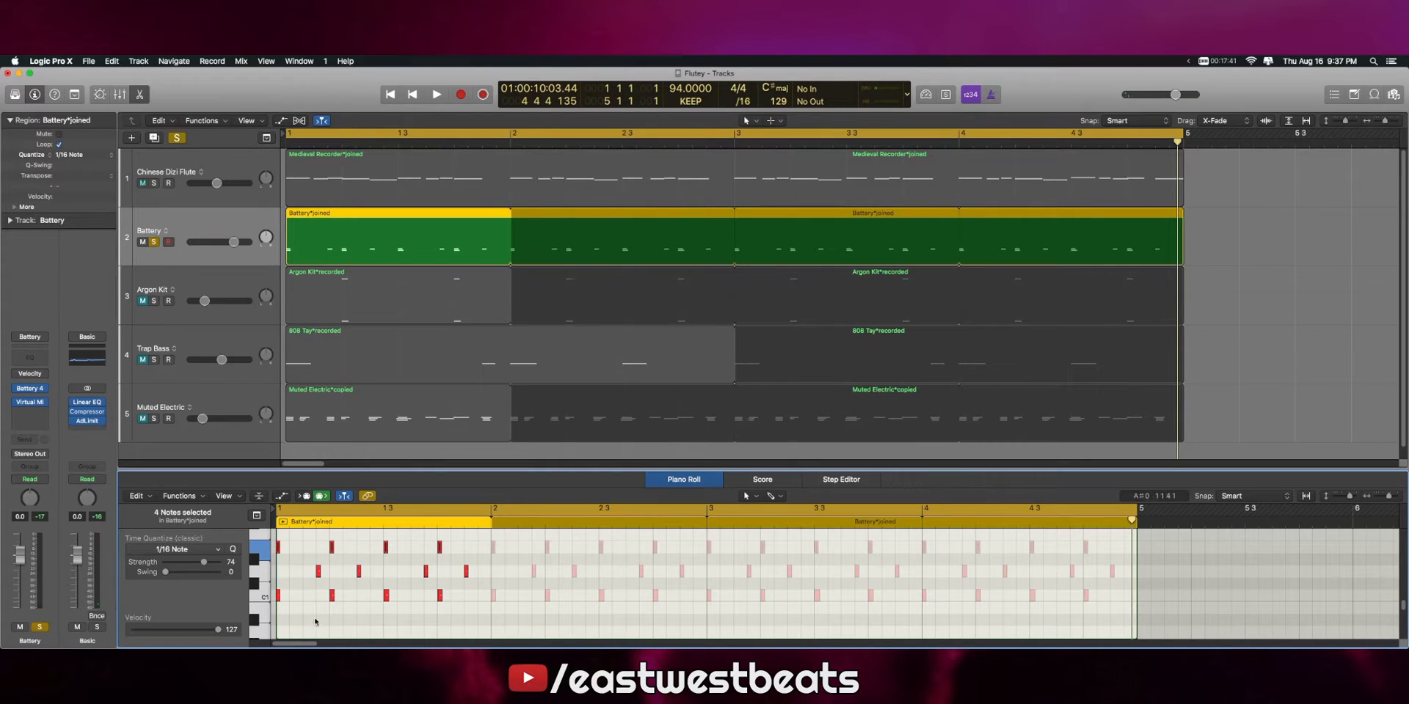
key("space")
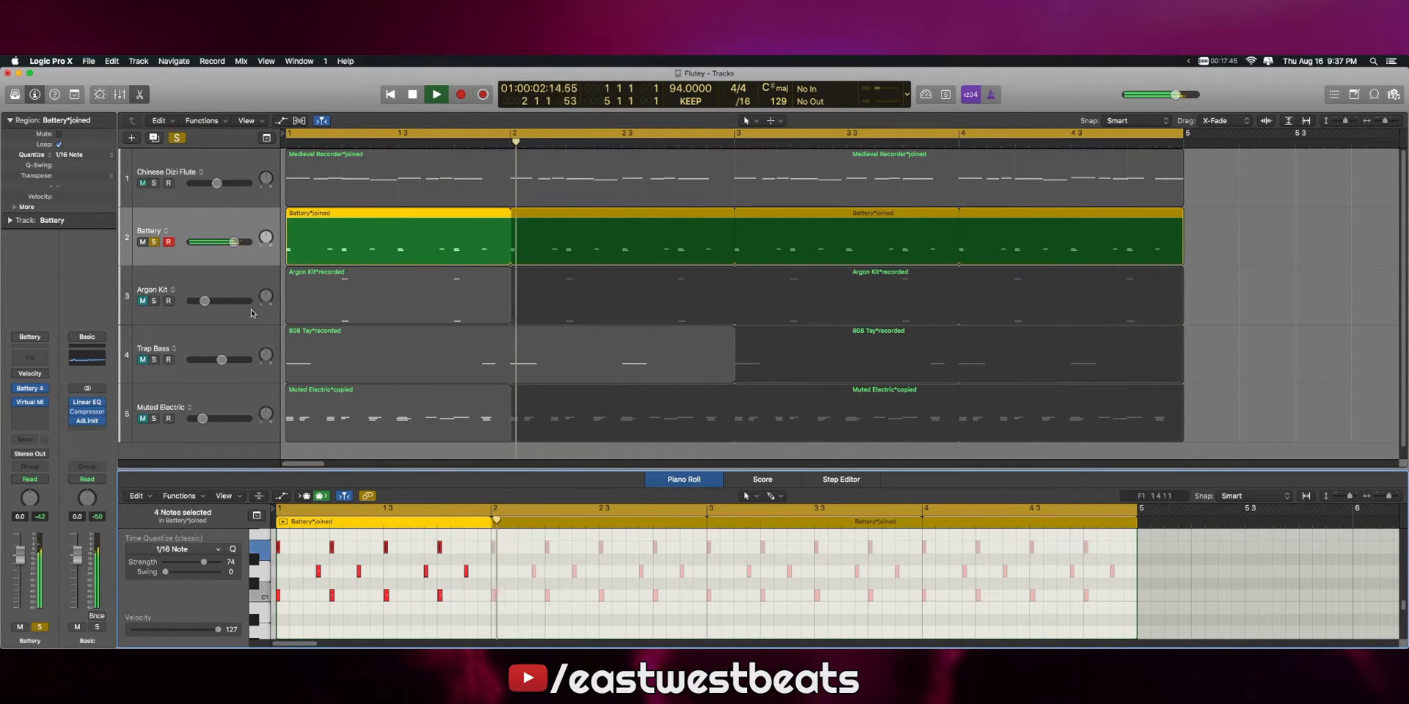
Solo the Argon Kit track to hear it together with the Battery pattern.
left_click(162, 294)
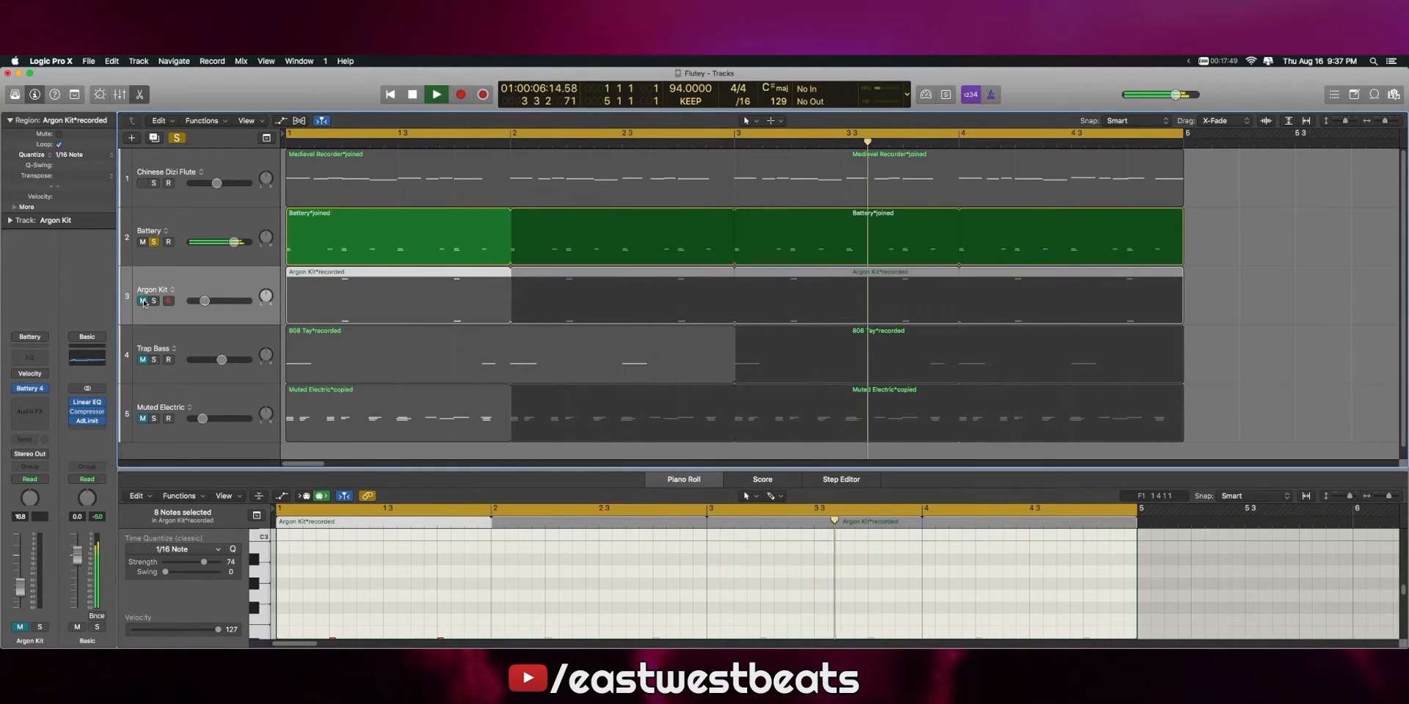
left_click(154, 301)
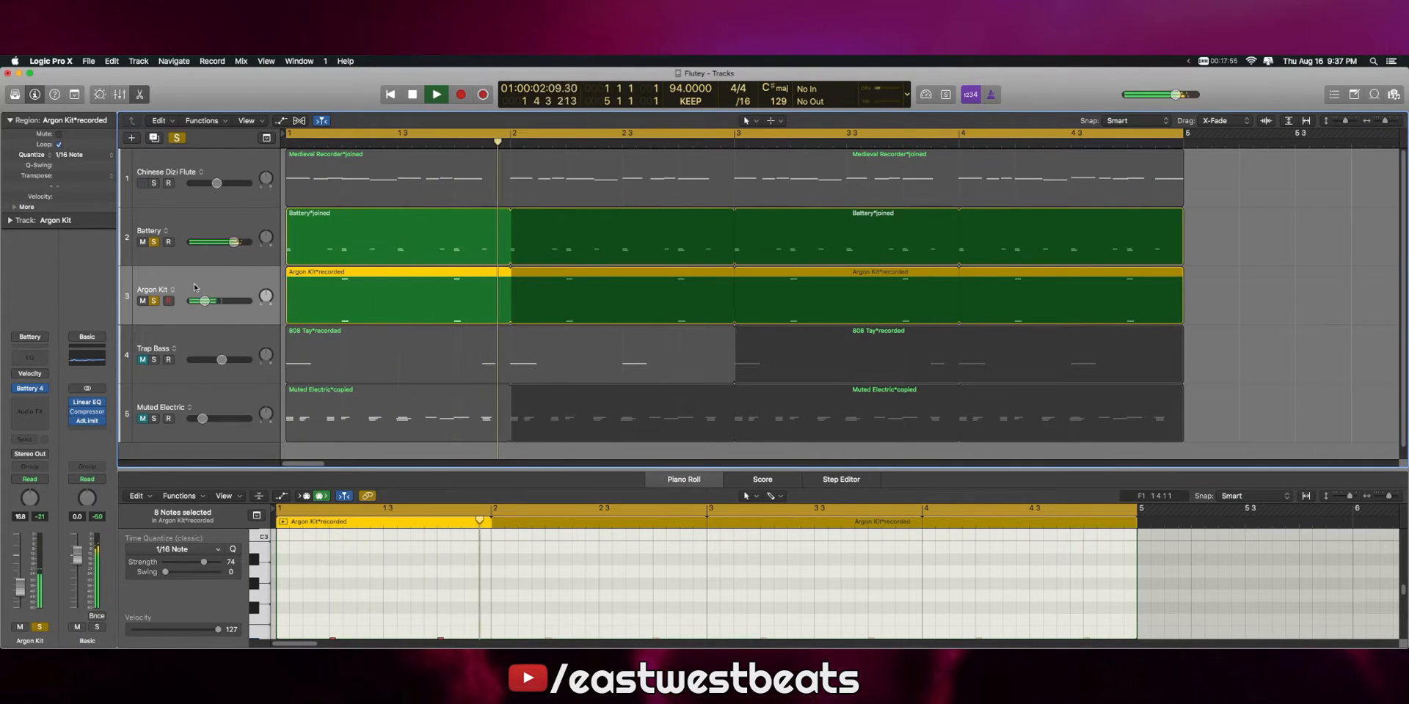
key("space")
Turn off solo on the Argon Kit and Battery tracks and unmute the Argon Kit.
left_click(154, 300)
left_click(154, 242)
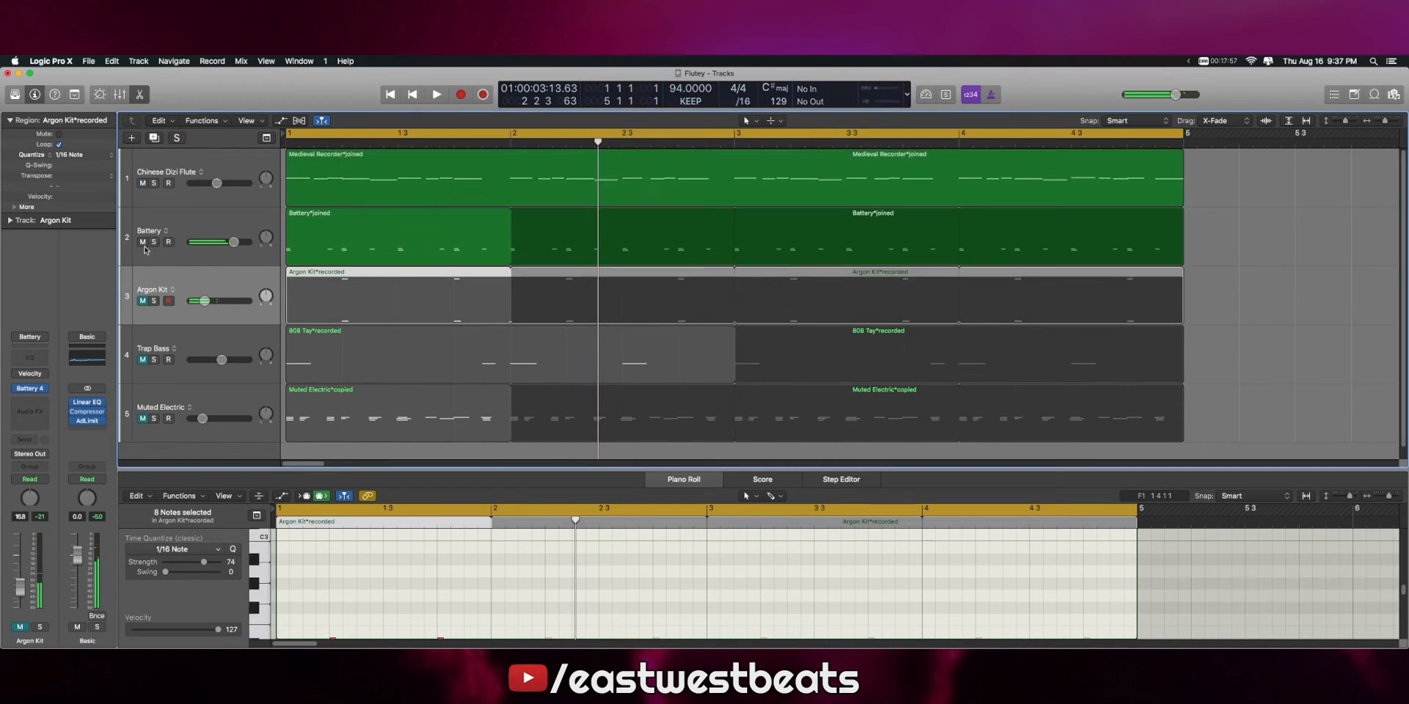
left_click(143, 302)
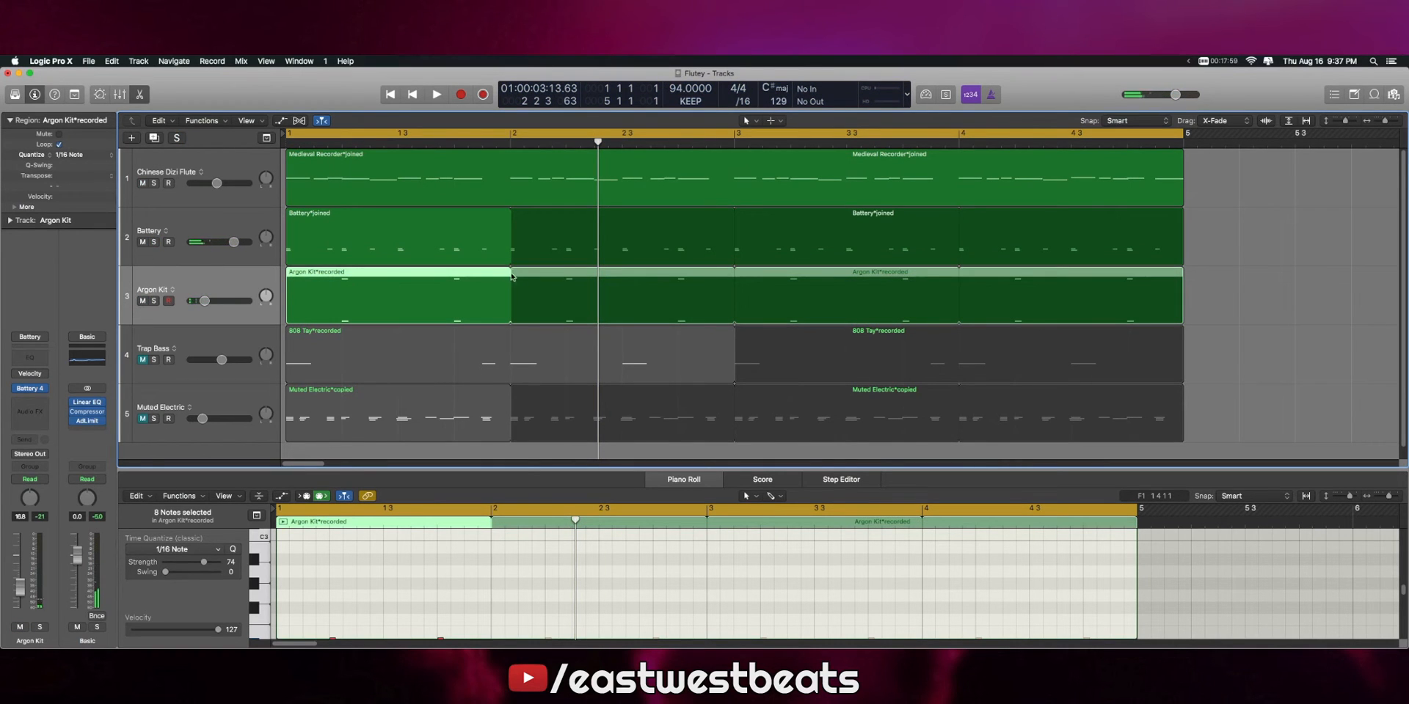
Play the flute and drums from the beginning and lower the Basic channel's fader to -4.0.
key("Return")
key("space")
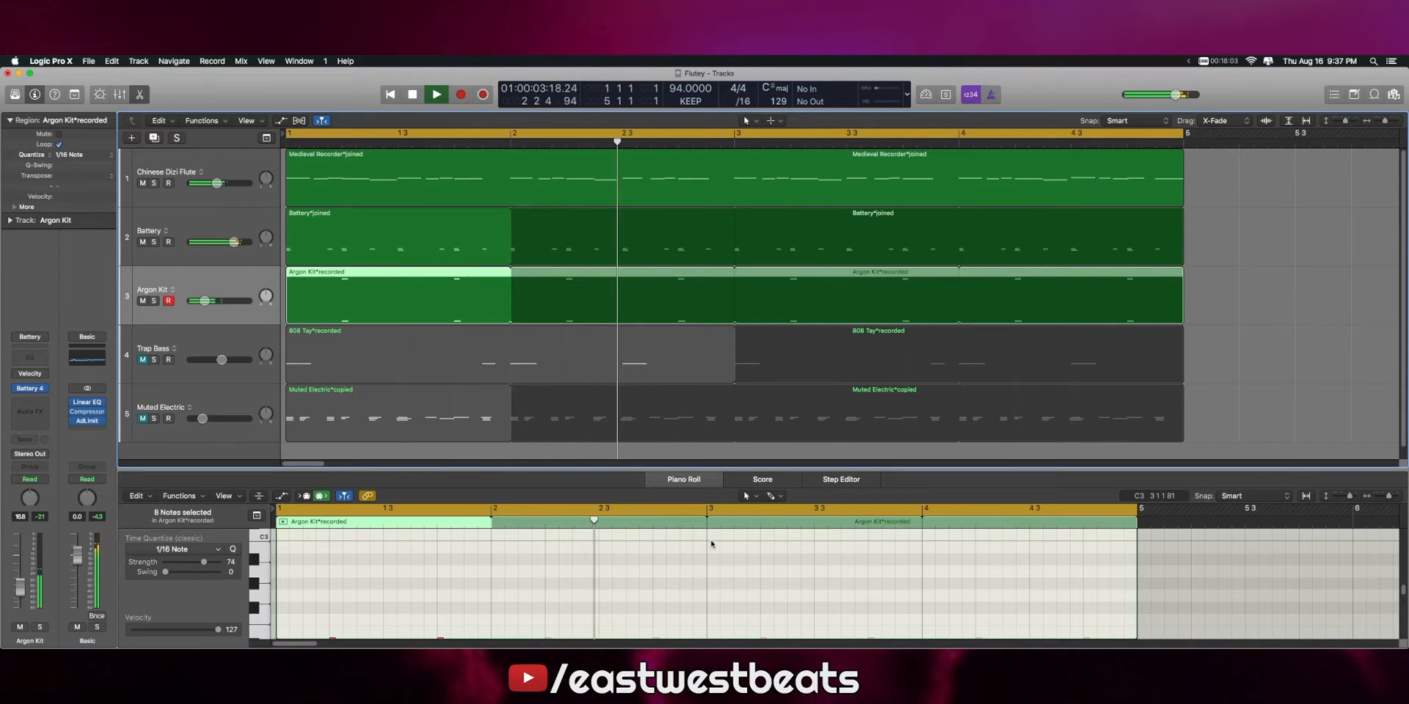
left_click_drag(82, 556, 81, 566)
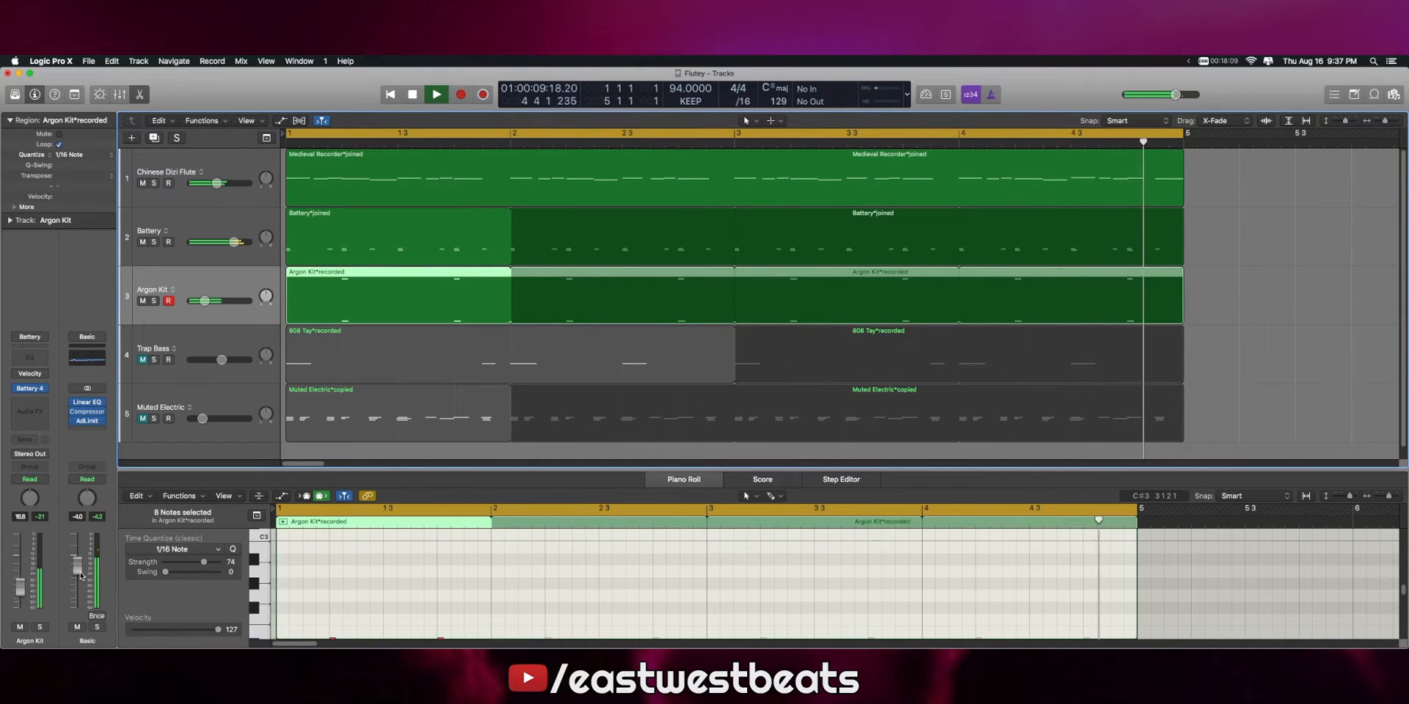
key("space")
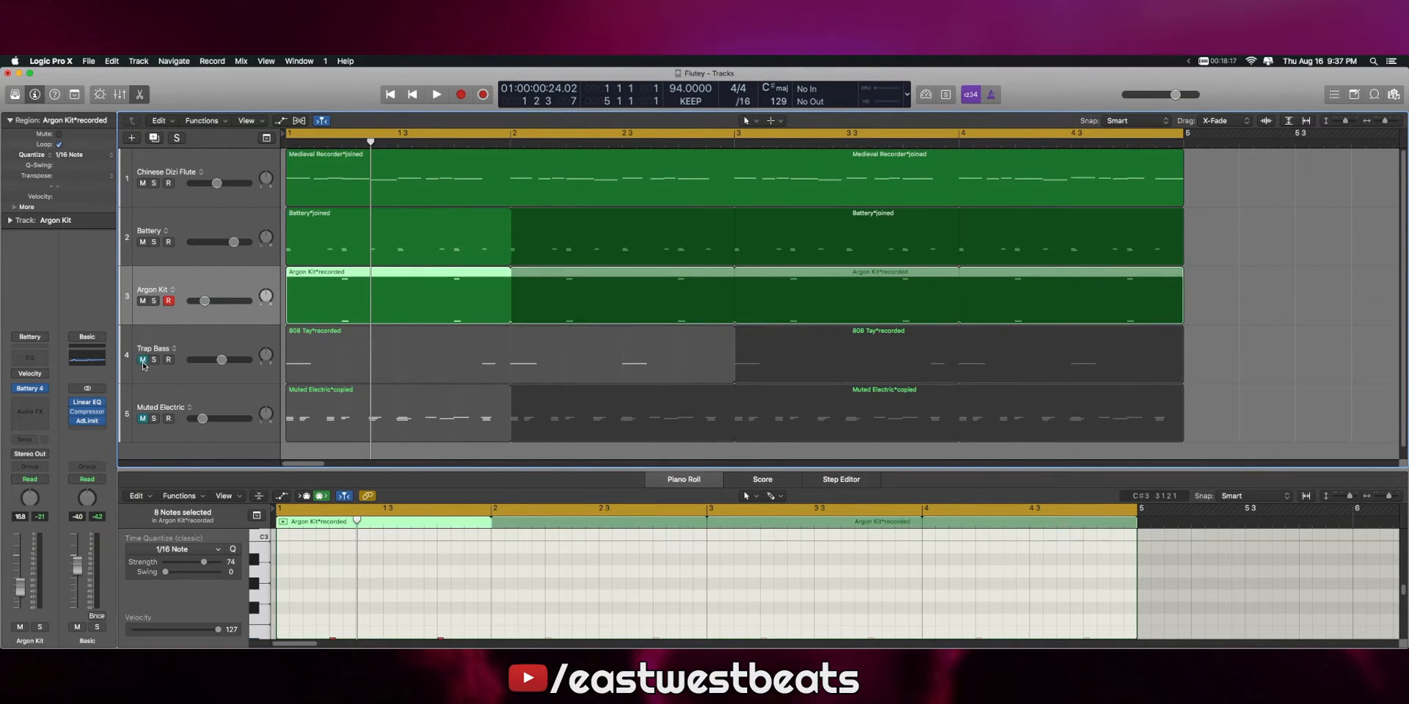
Unmute and select the Trap Bass track, view its ES2 synth, and play the beat with the bass.
left_click(166, 350)
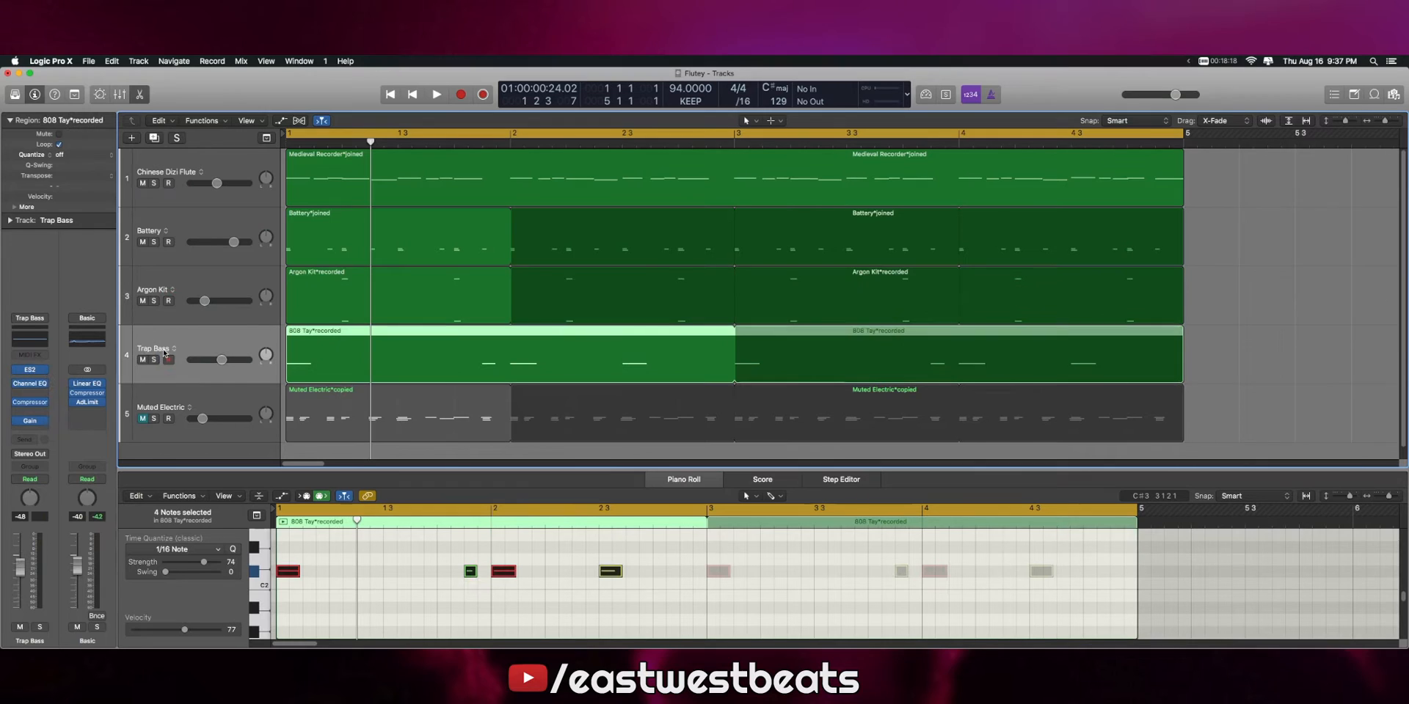
left_click(30, 372)
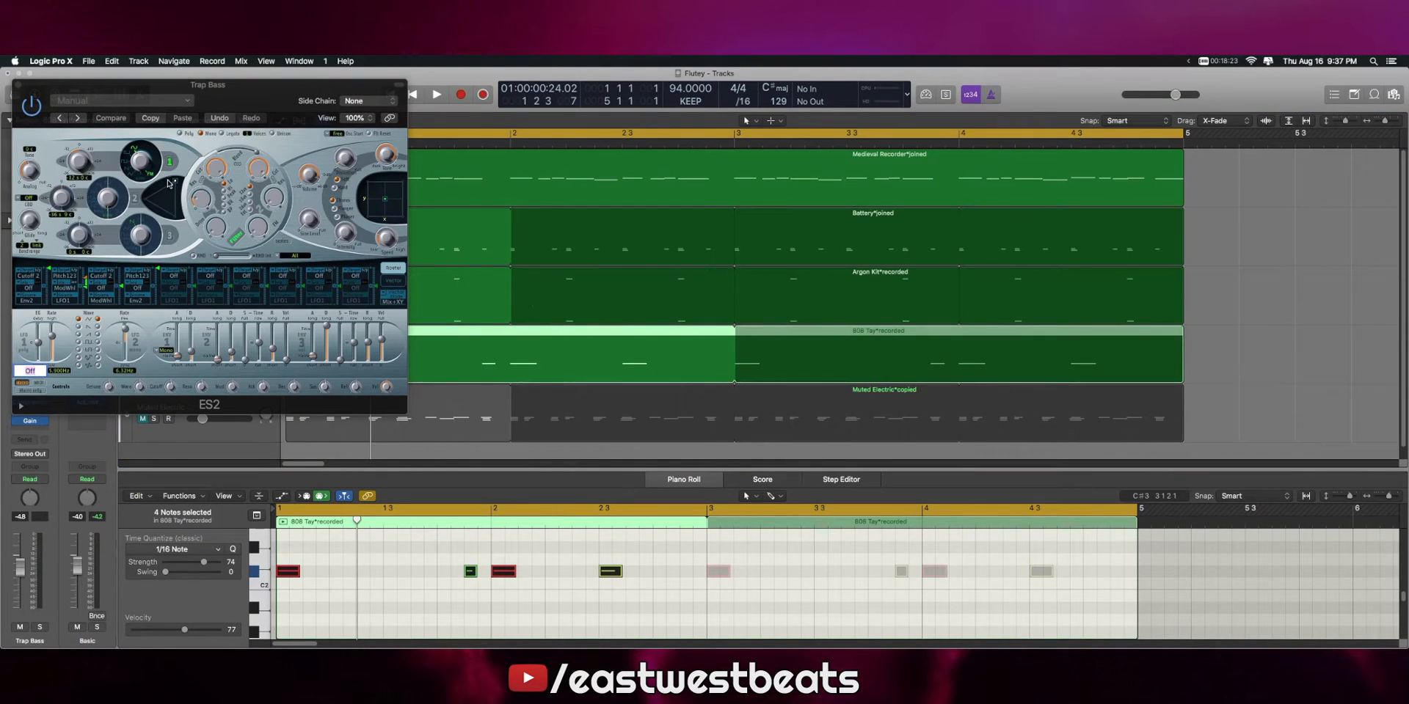
left_click(19, 84)
key("space")
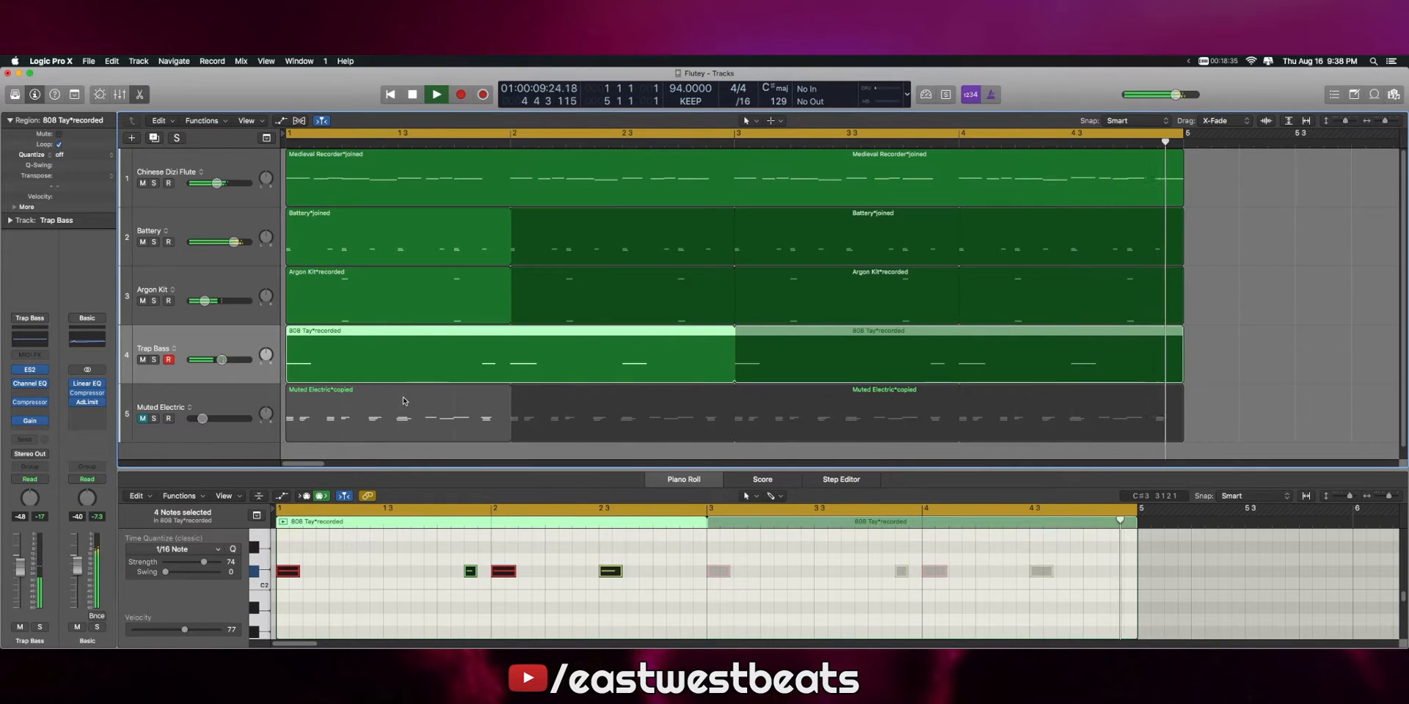
key("space")
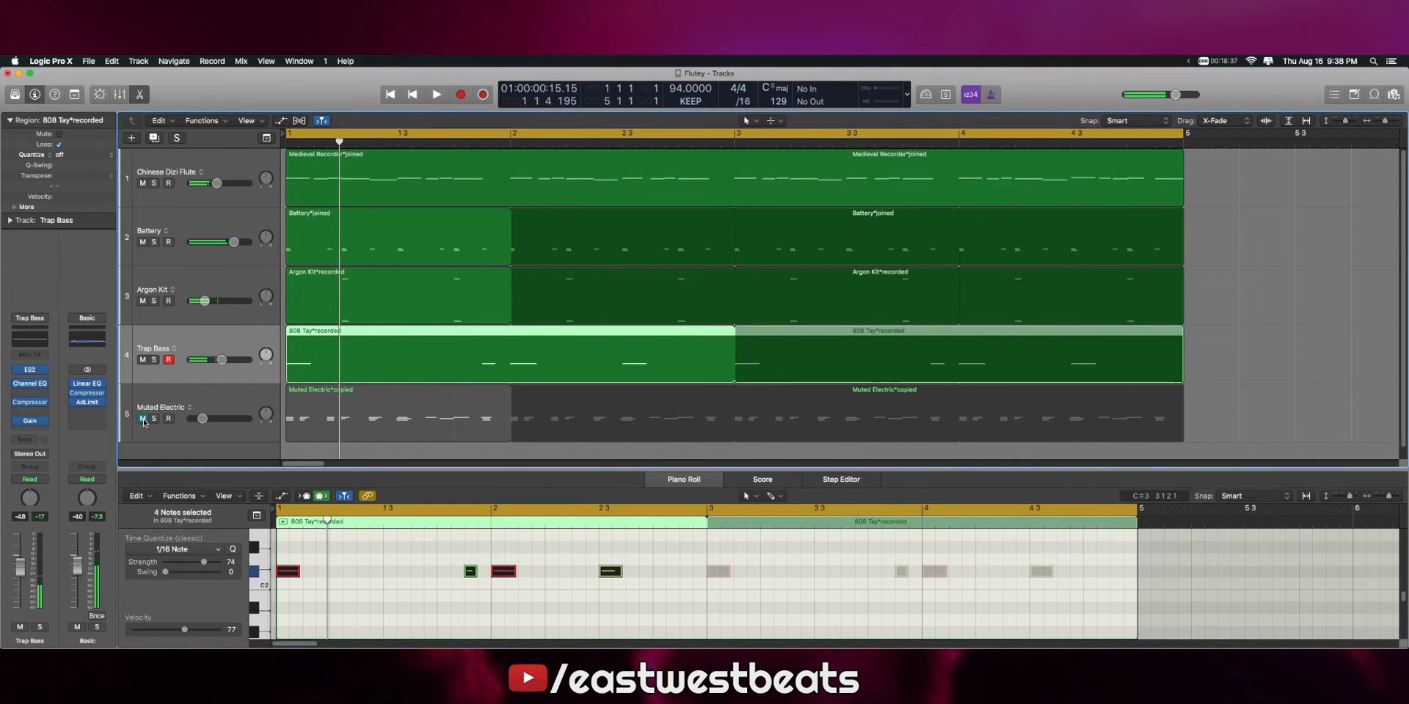
Unmute the Muted Electric track and play the beat while viewing its notes in the Piano Roll.
left_click(143, 419)
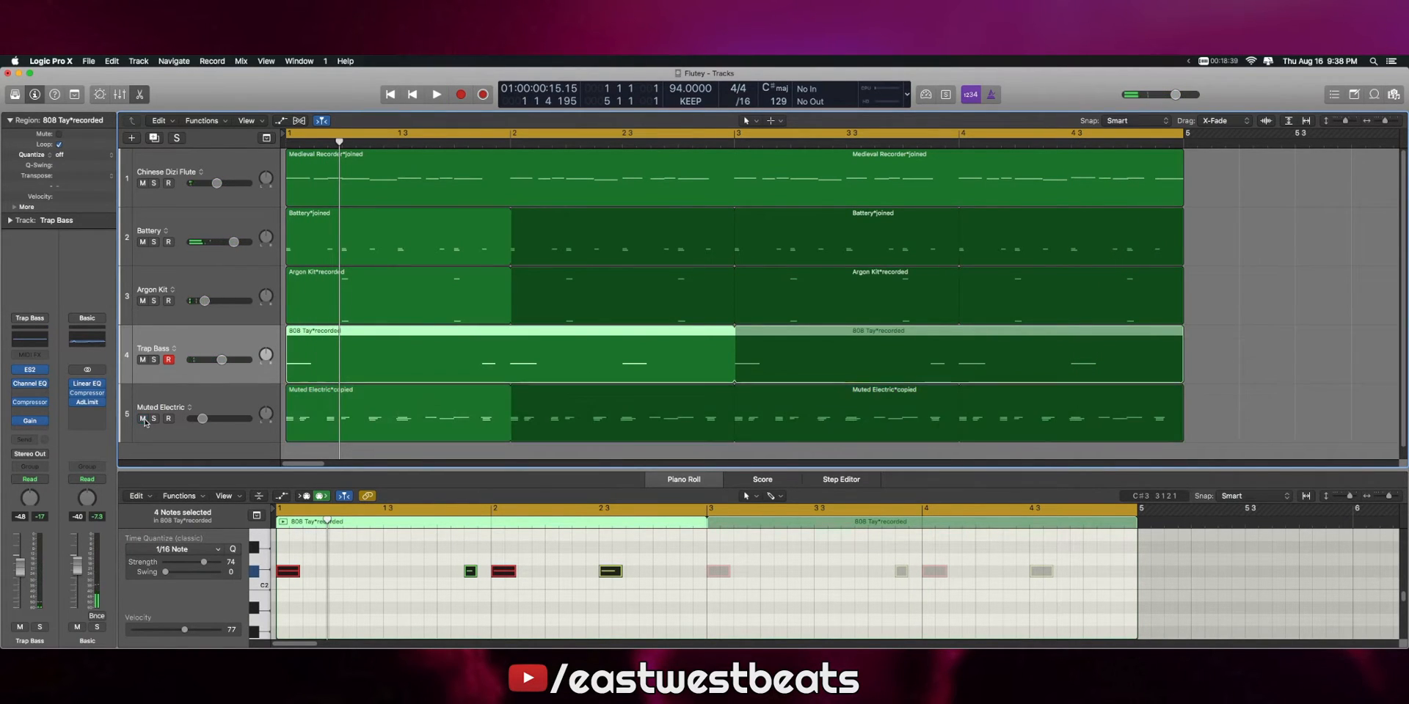
left_click(217, 412)
left_click(443, 609)
scroll(437, 609, "up", 5)
scroll(436, 608, "down", 4)
scroll(436, 608, "down", 3)
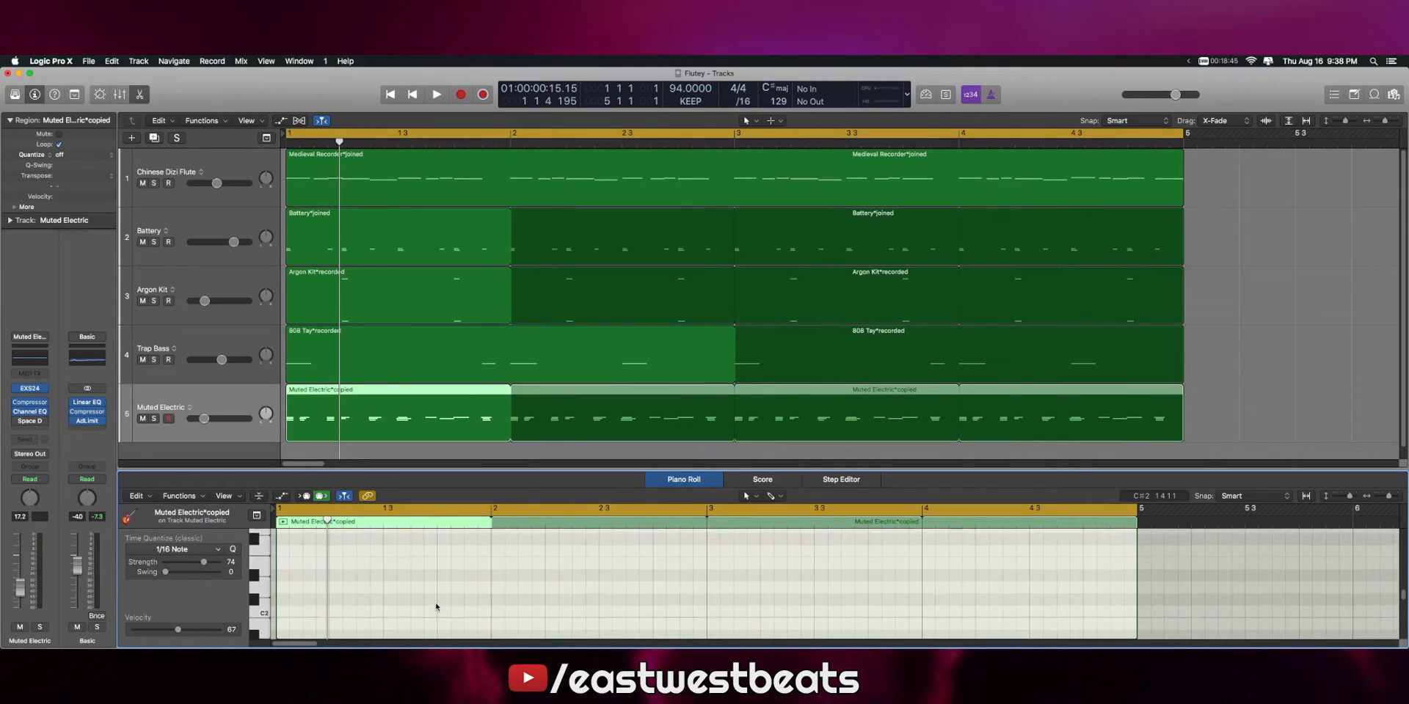
key("space")
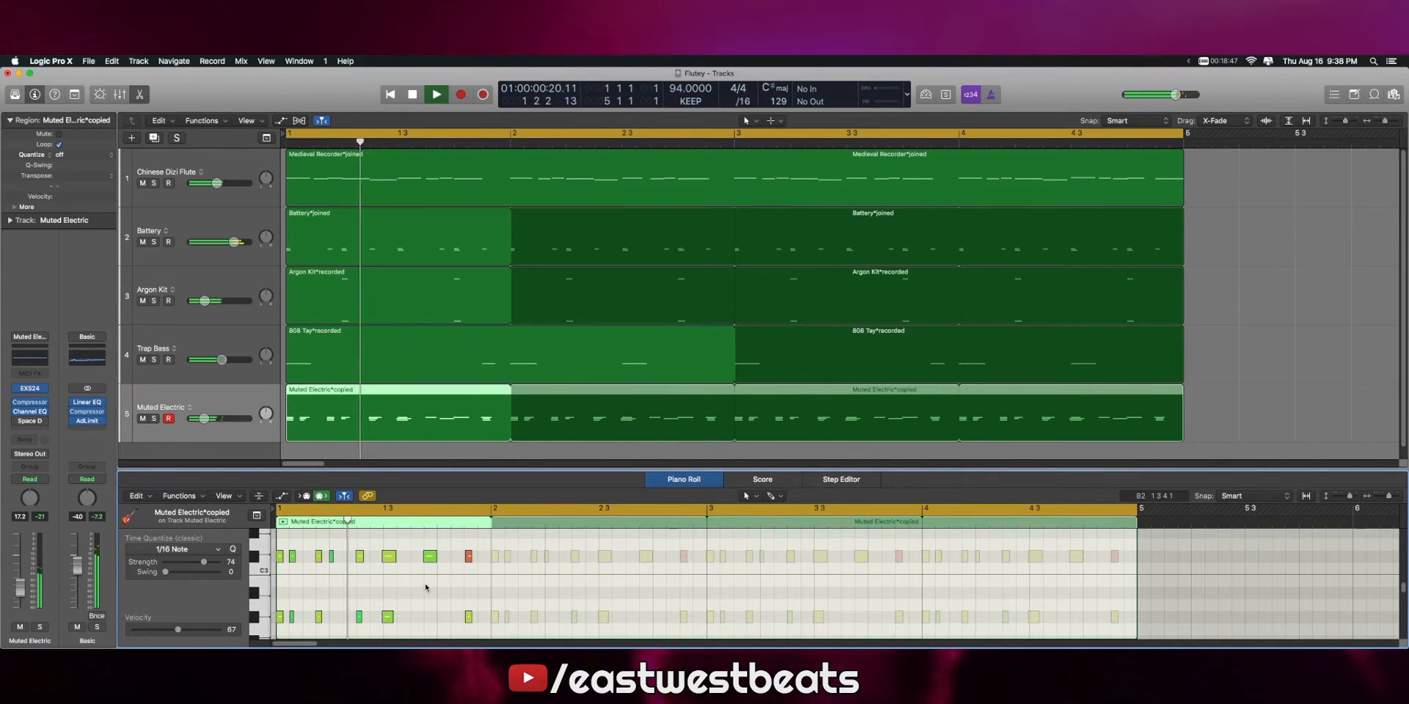
Hide the Piano Roll so the Tracks area shows the arrangement through about bar 14.
left_click_drag(1385, 121, 1378, 124)
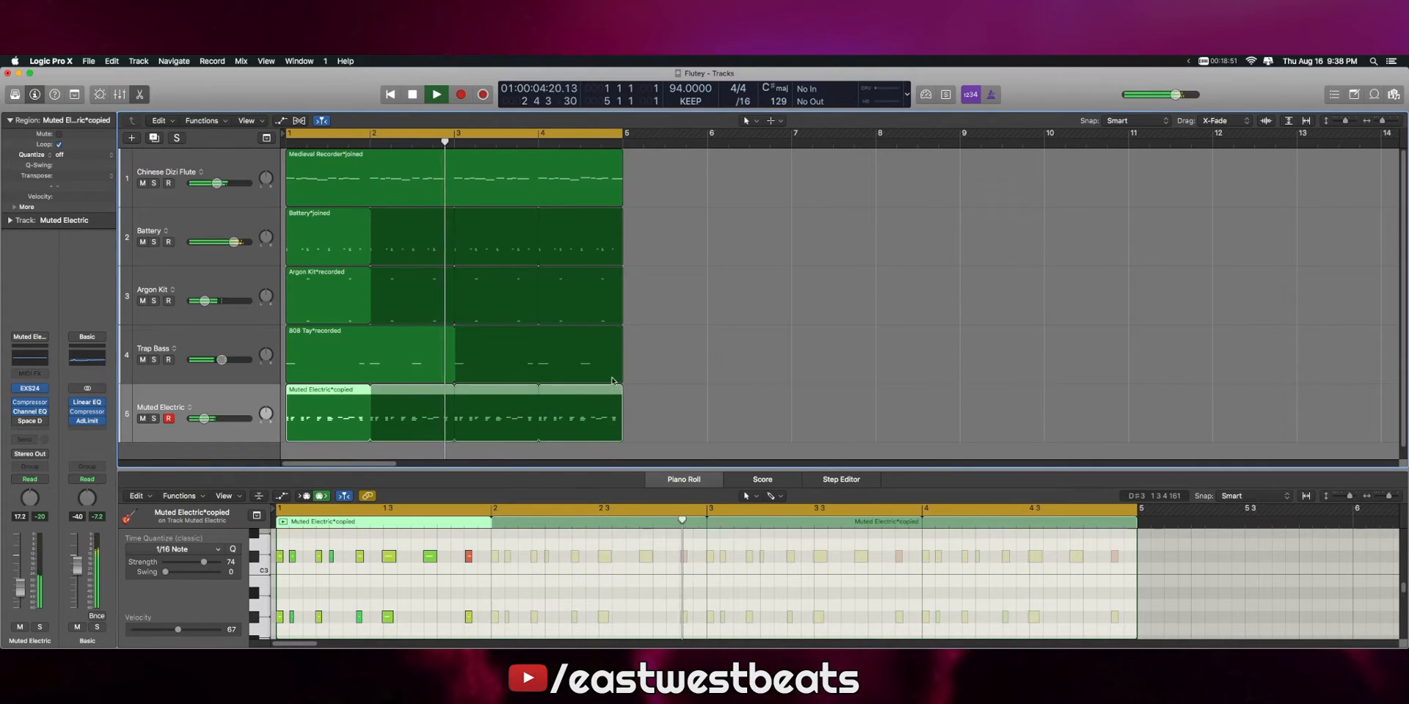
key("x")
key("x")
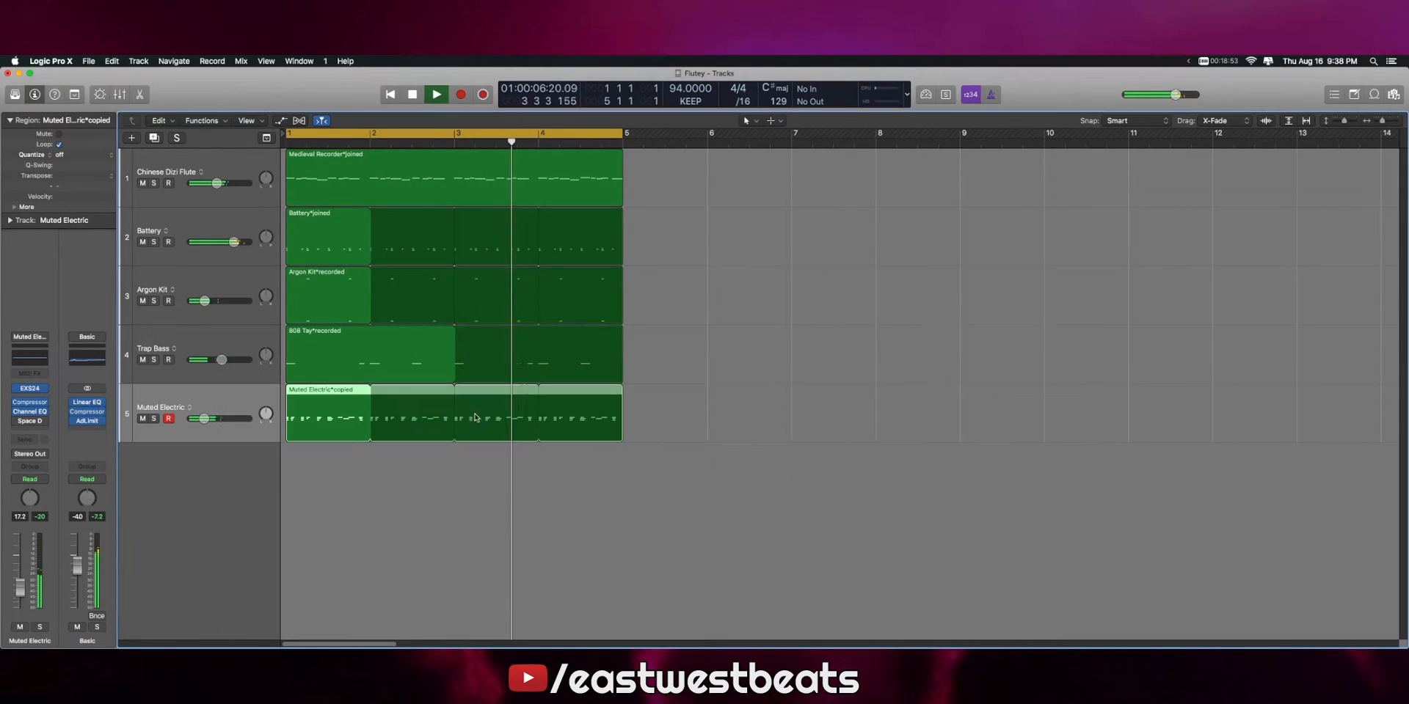
Examine the Linear Phase EQ and Compressor settings on the Basic channel, and close both plug-ins.
left_click(88, 403)
left_click(87, 411)
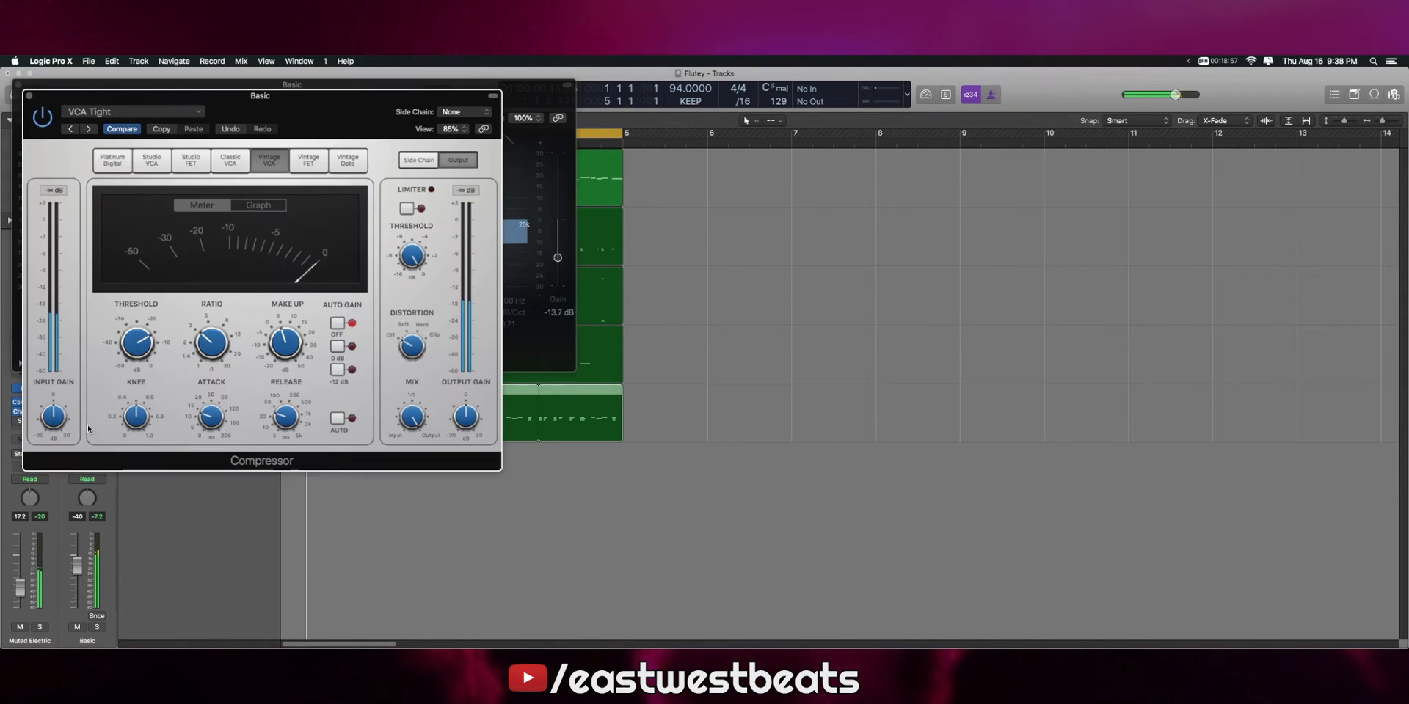
left_click_drag(303, 105, 926, 172)
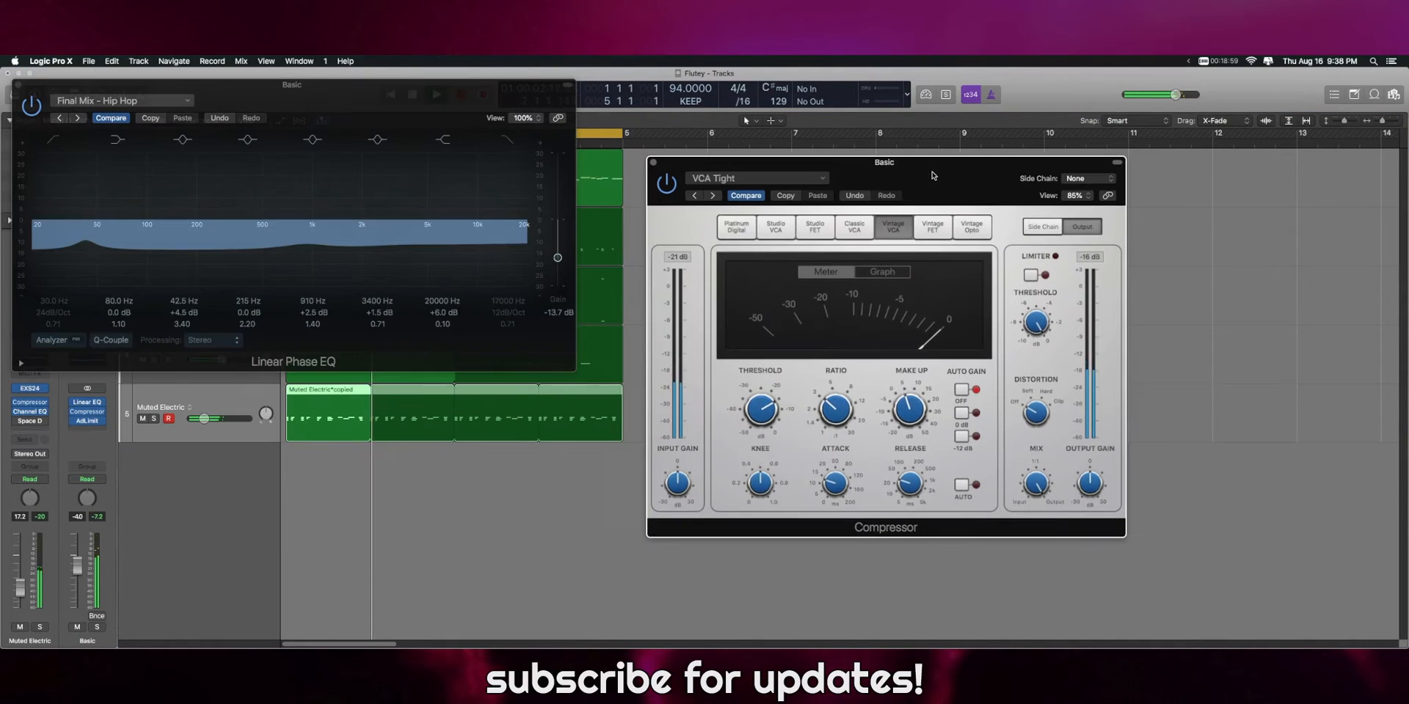
left_click(655, 164)
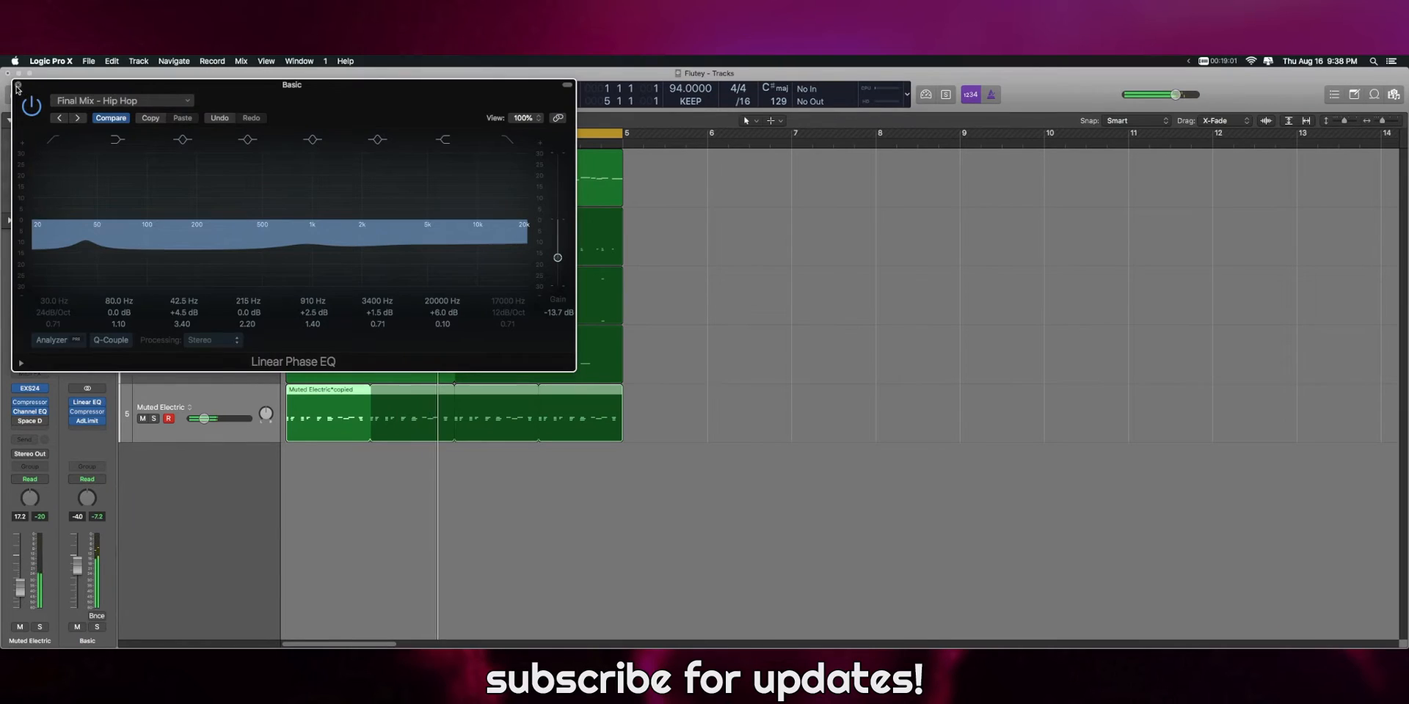
key("v")
left_click(682, 535)
left_click_drag(681, 535, 365, 253)
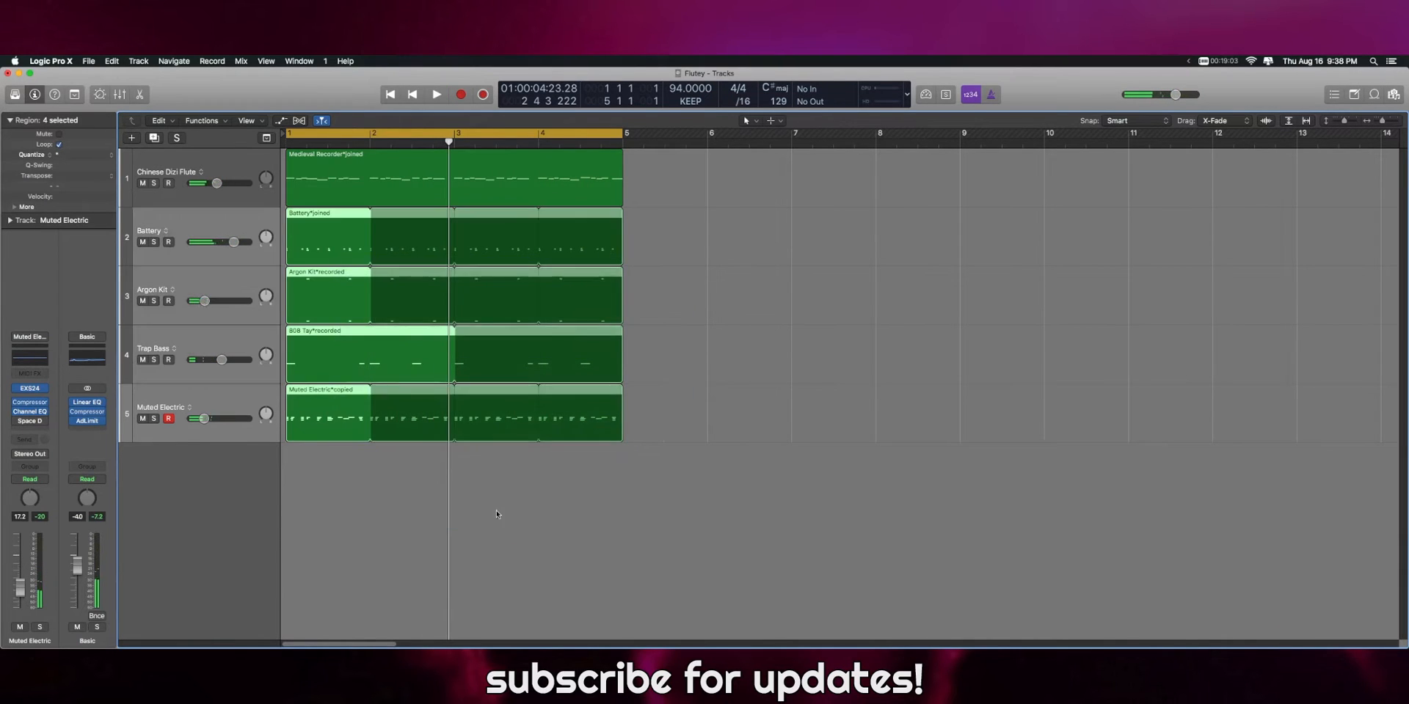
left_click(468, 489)
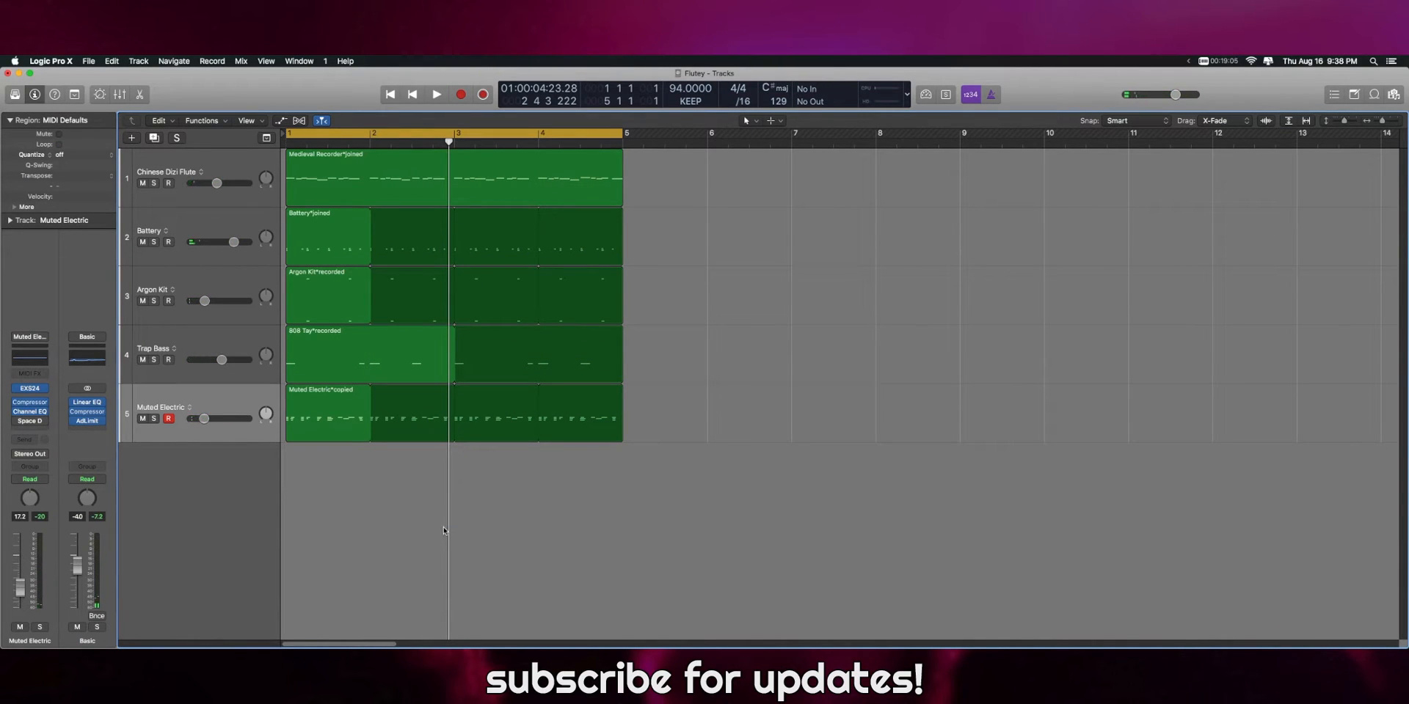
left_click_drag(371, 214, 847, 443)
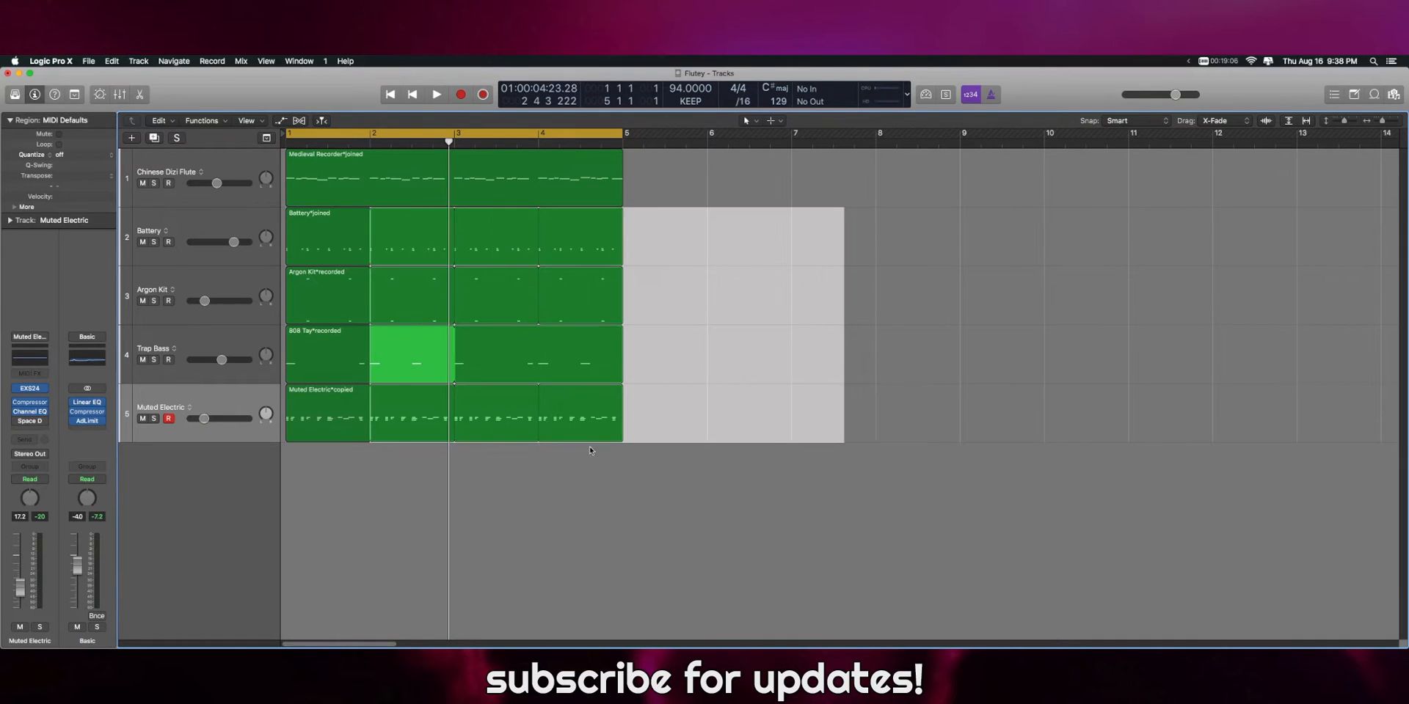
left_click(515, 432)
left_click(657, 491)
key("super+z")
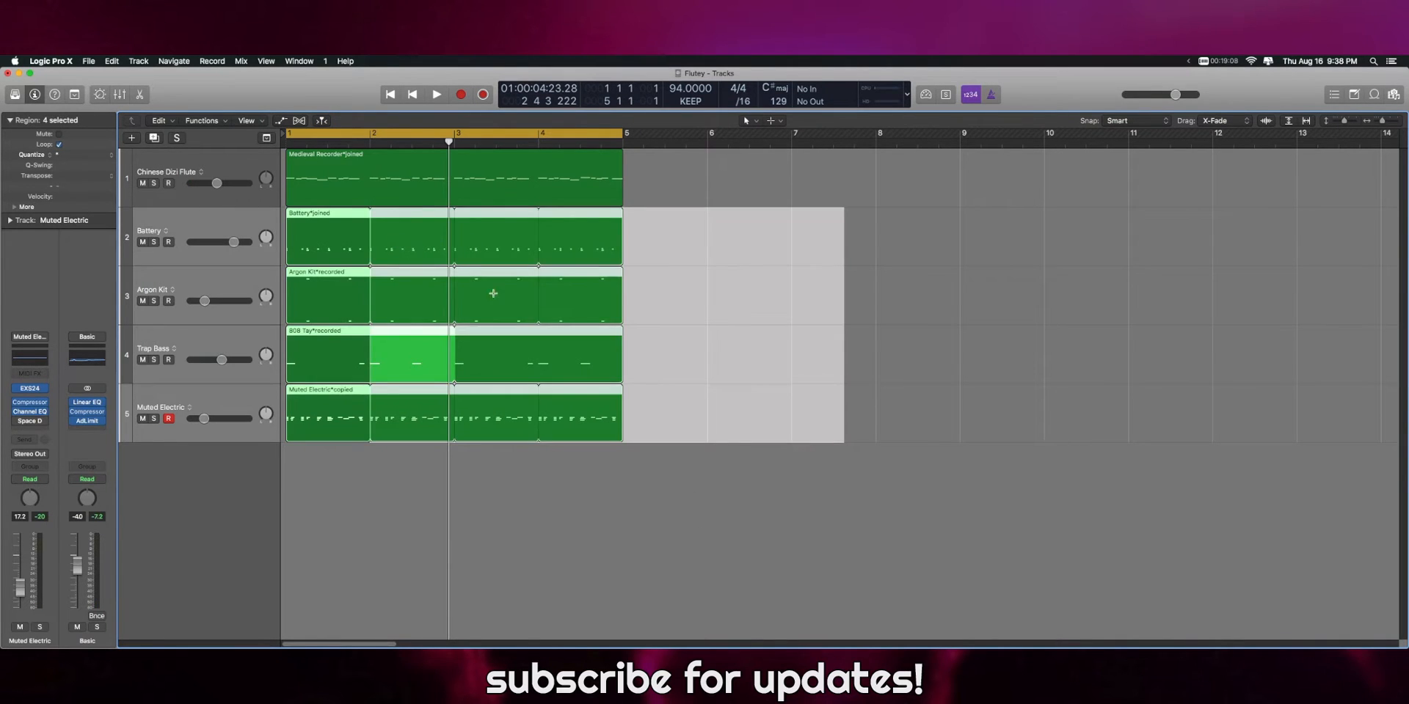
left_click(525, 469)
left_click_drag(459, 216, 812, 443)
left_click(643, 420)
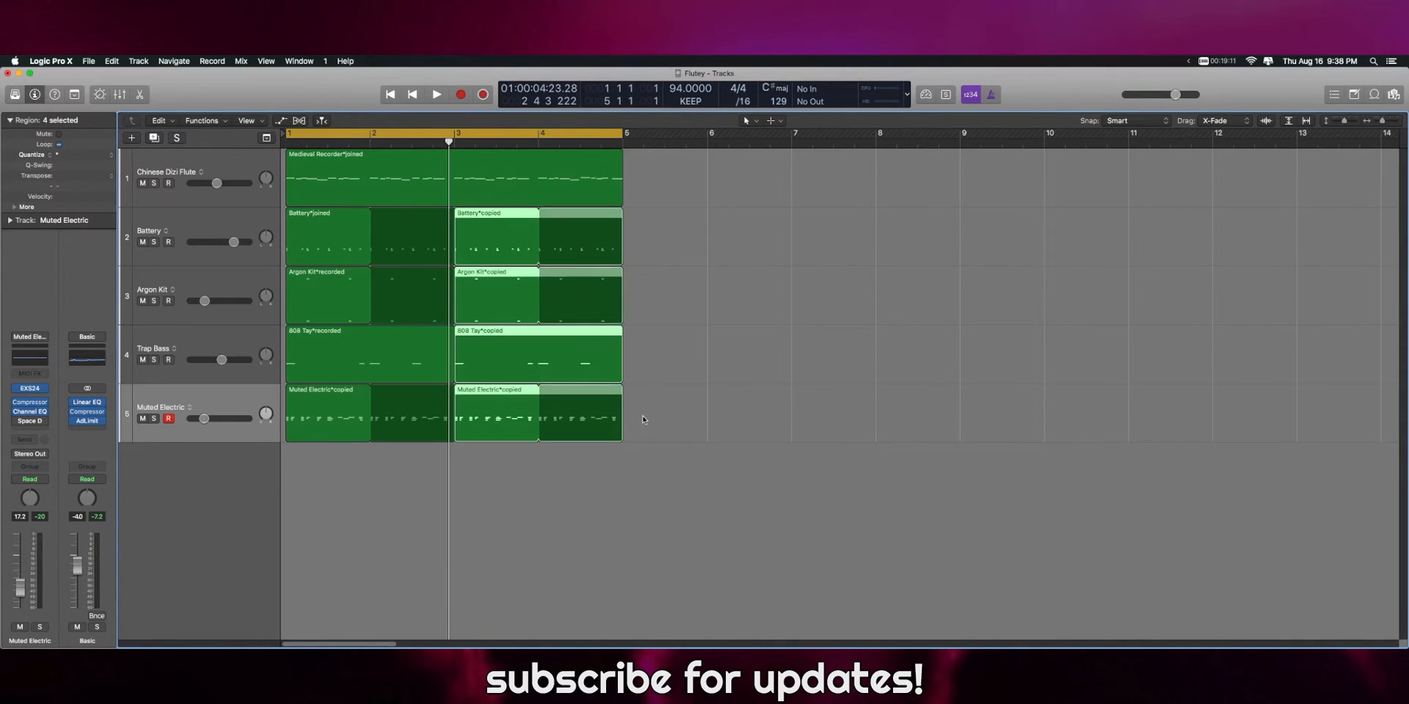
key("super+z")
left_click(1113, 388)
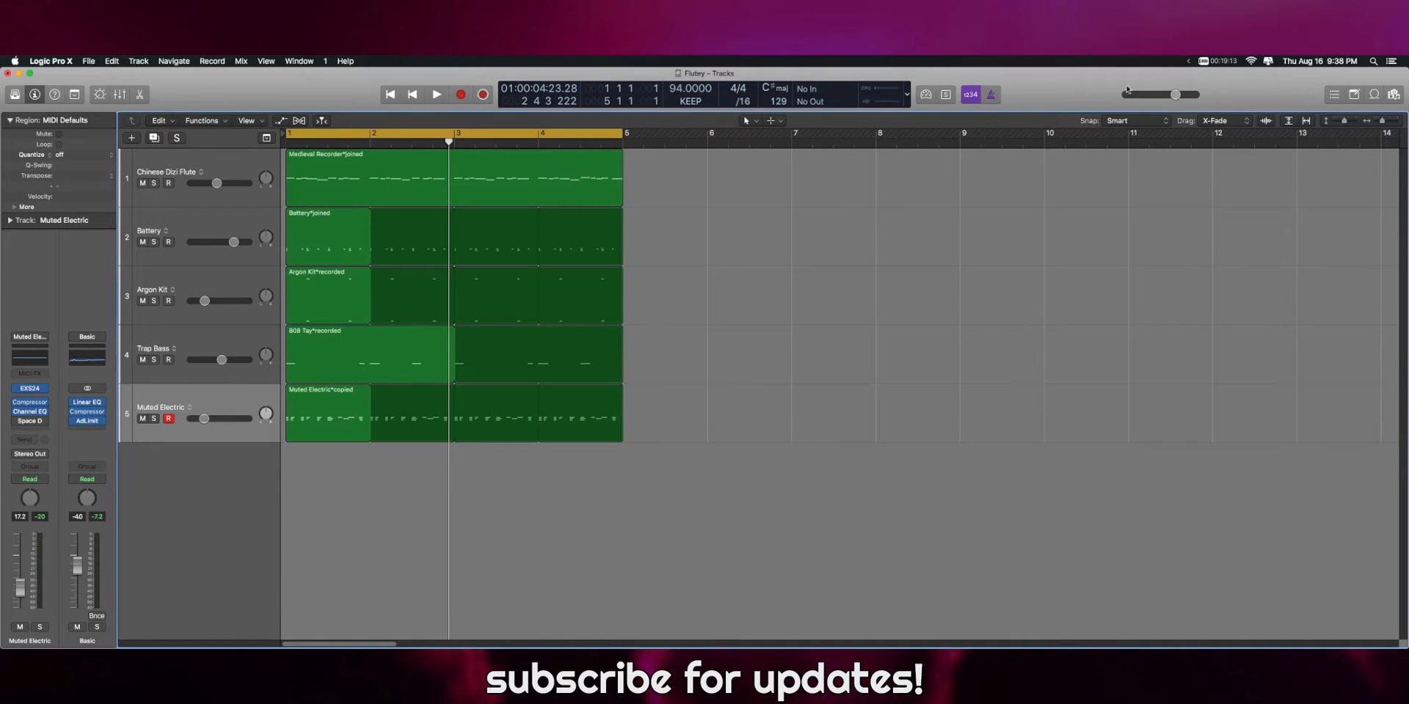
left_click_drag(456, 222, 780, 418)
left_click(658, 609)
Move the Battery, Argon Kit, Trap Bass and Muted Electric regions so they start at bar 5.
left_click_drag(764, 612, 326, 272)
left_click_drag(741, 507, 647, 272)
left_click(618, 490)
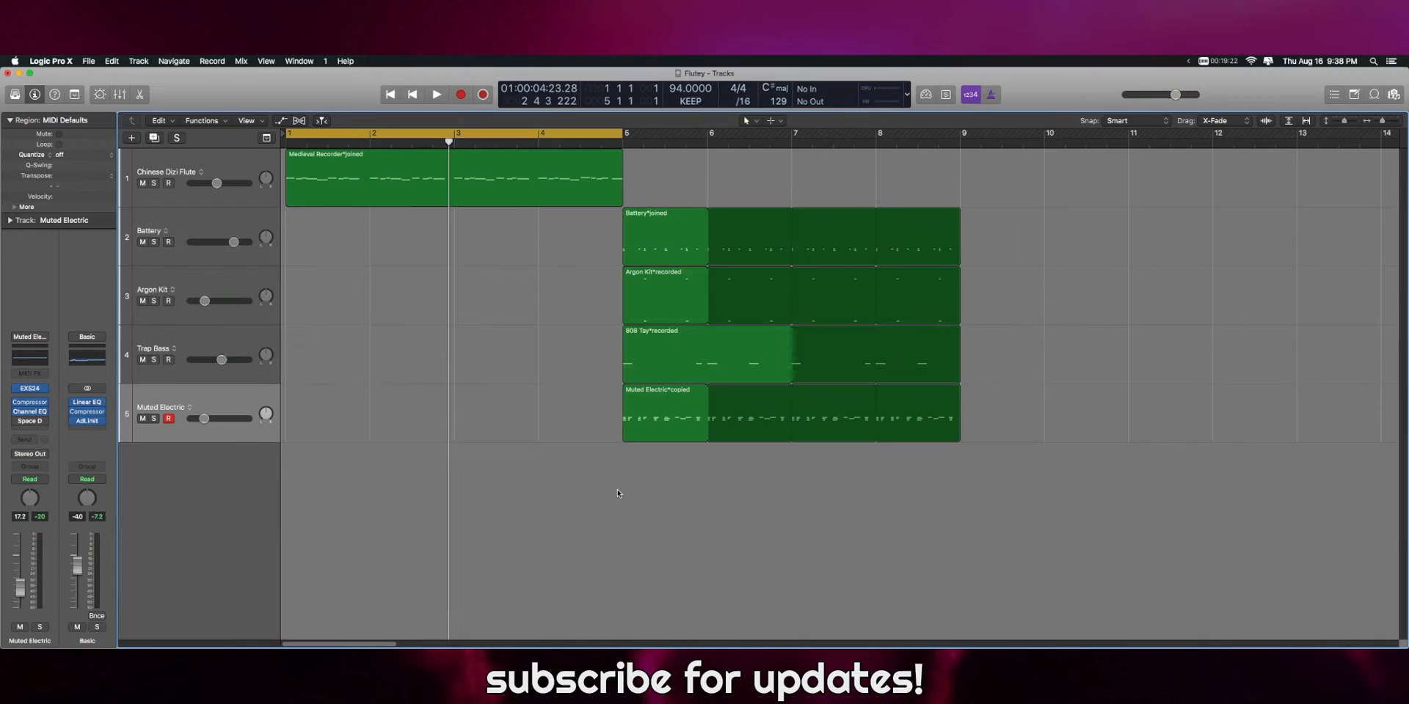
Place copies of the Trap Bass region at bars 7 and 3, and play the arrangement from the beginning.
left_click(755, 357)
left_click(793, 363, "super")
left_click(793, 363)
left_click_drag(716, 364, 545, 362)
key("Return")
key("space")
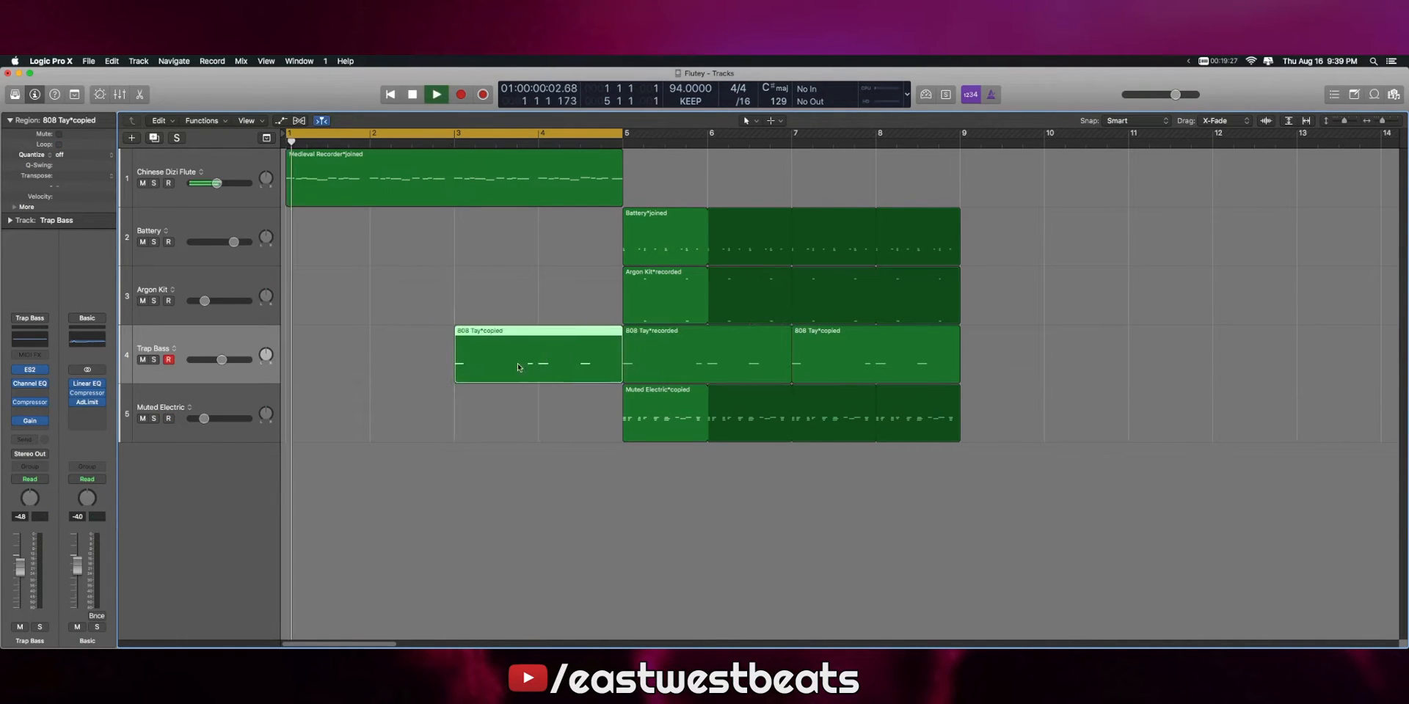
Copy the Chinese Dizi Flute region to bar 5, and split off and mute the last half bar of the original region.
left_click(209, 168)
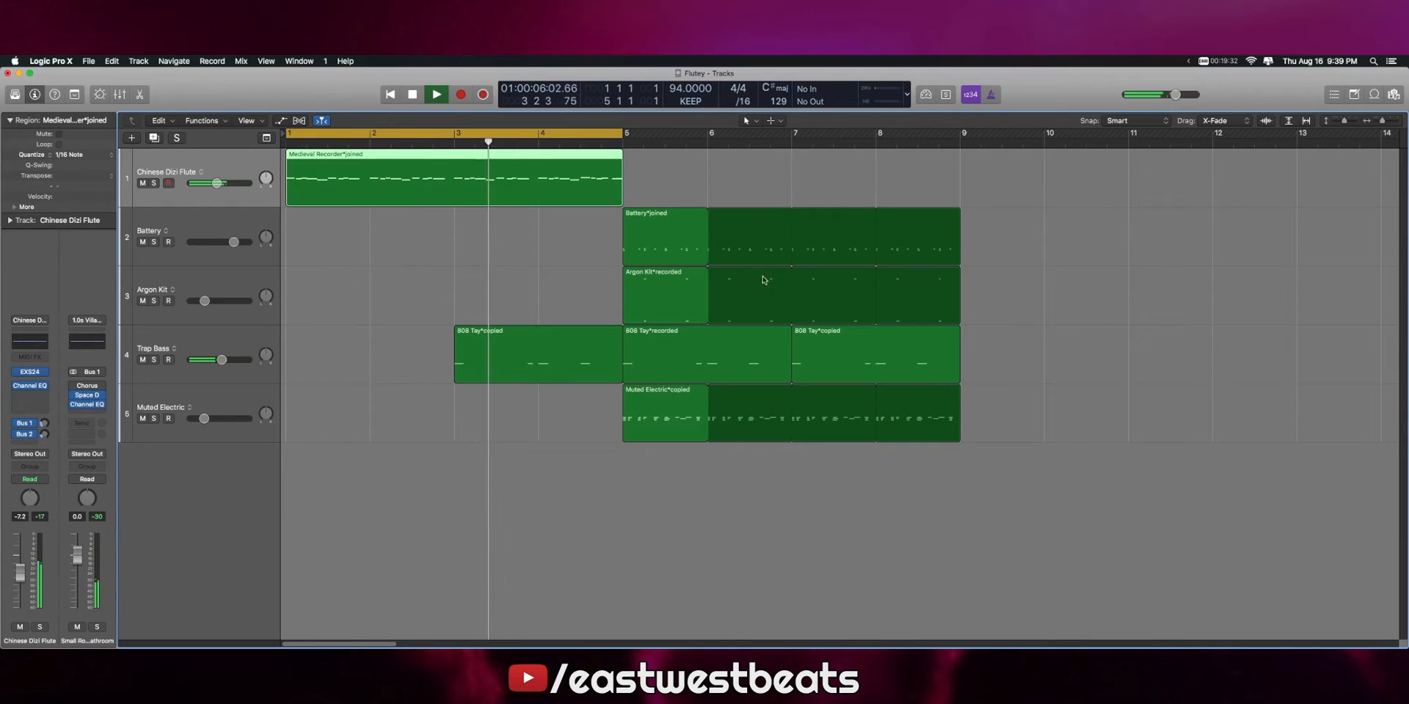
left_click_drag(402, 197, 722, 207)
key("space")
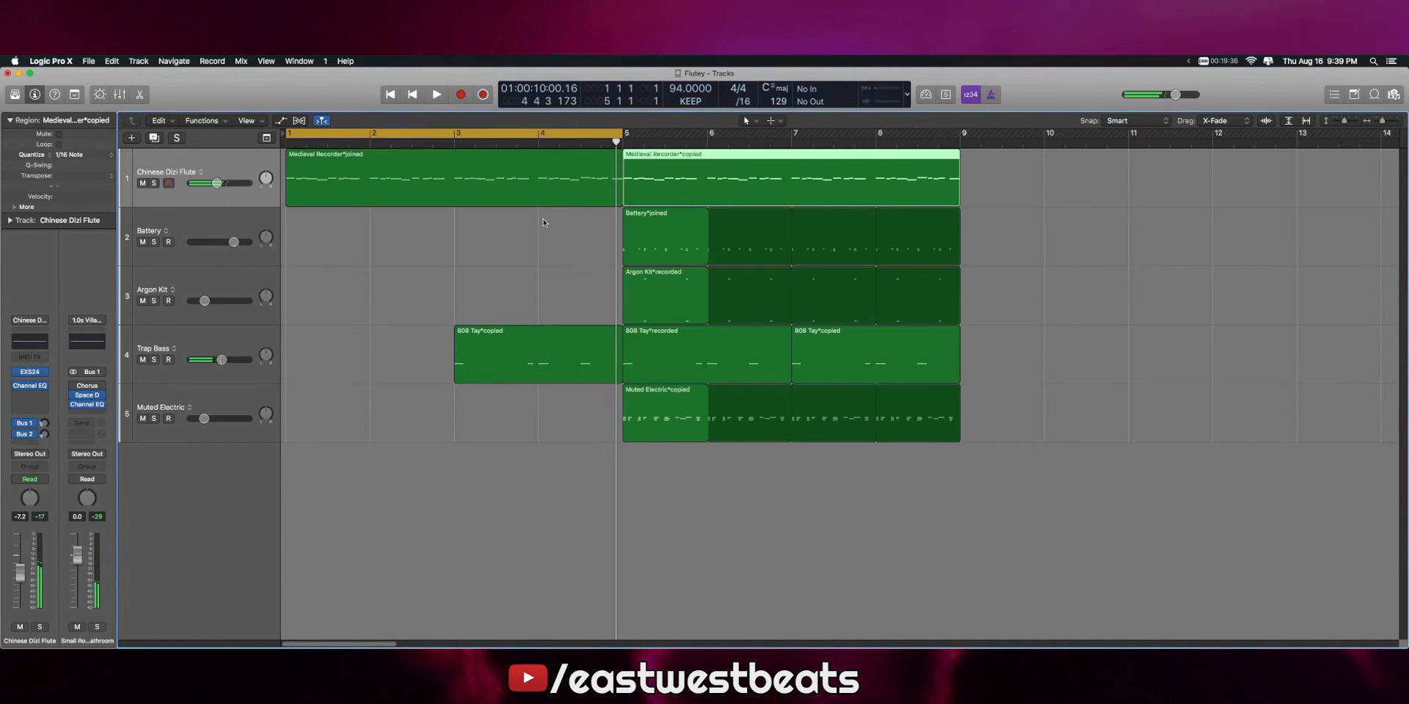
left_click(556, 237)
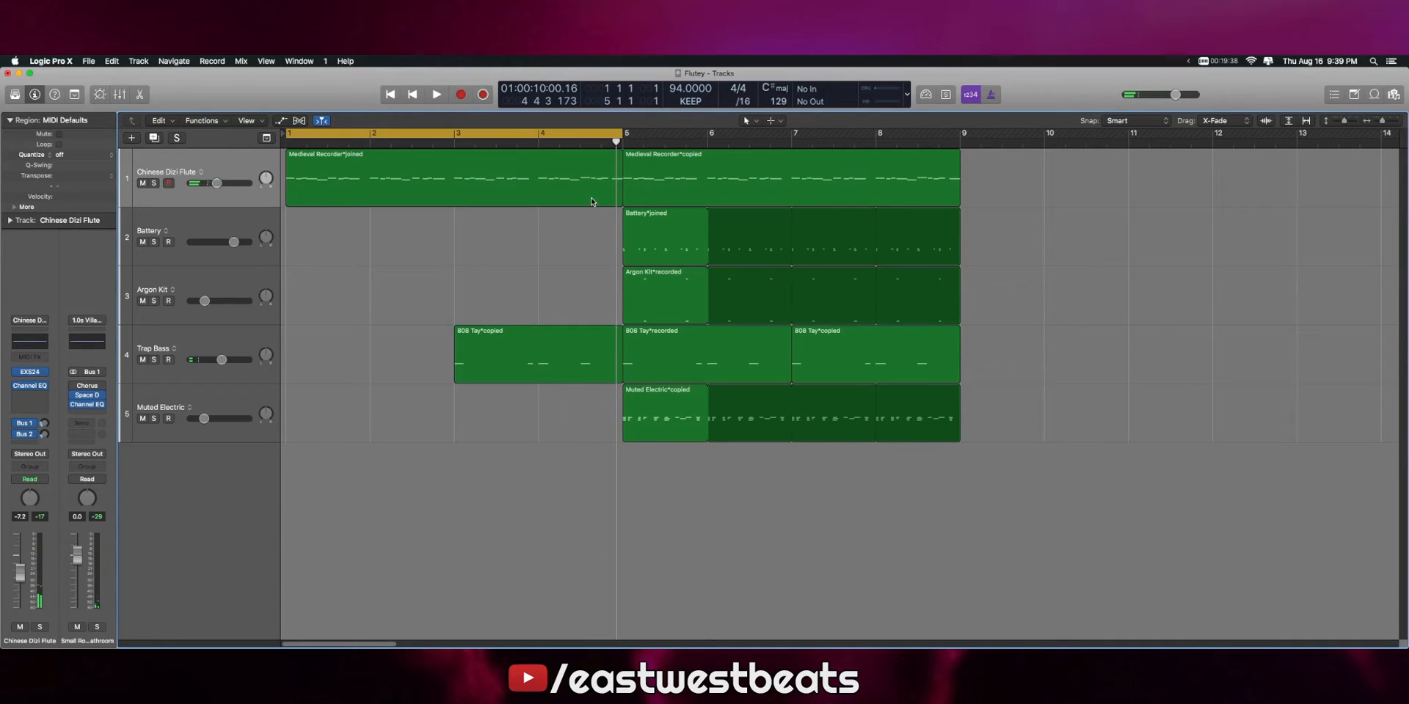
double_click(581, 182, "super")
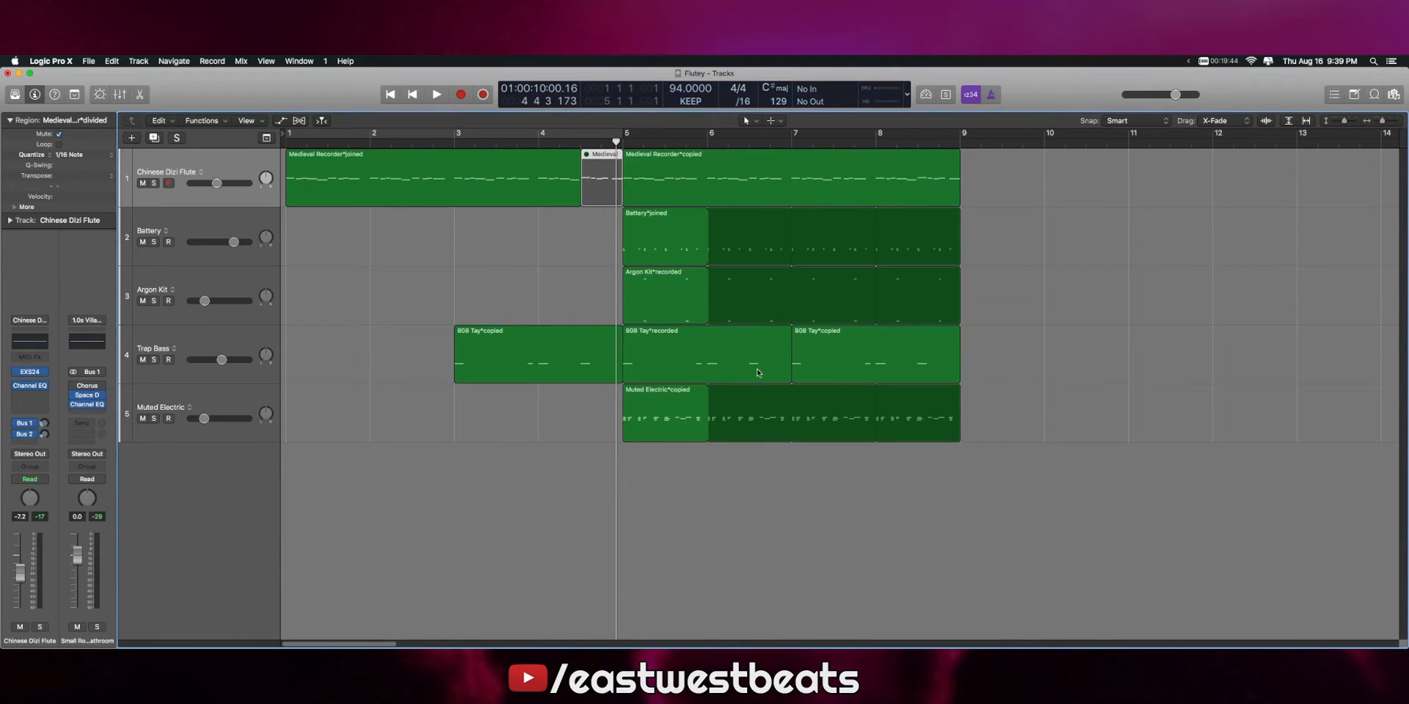
Move the Muted Electric region to bar 13 and copy the flute, Battery, Argon Kit and Trap Bass regions to bars 9, 13 and 17.
left_click_drag(669, 424, 1344, 430)
left_click_drag(1020, 438, 992, 184)
left_click_drag(1386, 125, 1378, 123)
left_click_drag(785, 352, 477, 166)
left_click_drag(729, 172, 689, 352)
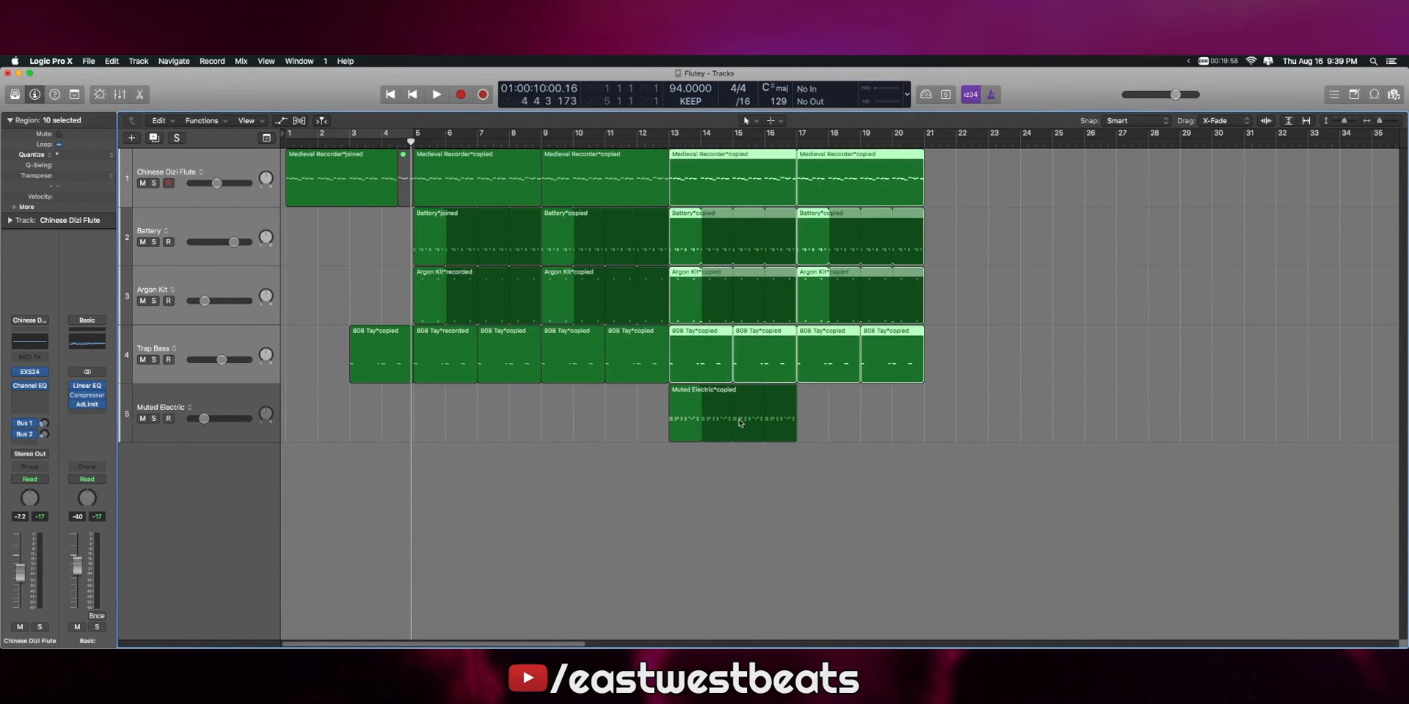
Extend the Muted Electric loop to bar 21 and return the playhead to the beginning.
left_click(738, 473)
left_click_drag(792, 393, 920, 394)
left_click(675, 562)
key("Return")
Show the Apple Loops library and search it for "shaker" while the arrangement plays.
mouse_move(1407, 56)
left_click(1365, 201)
left_click(1392, 95)
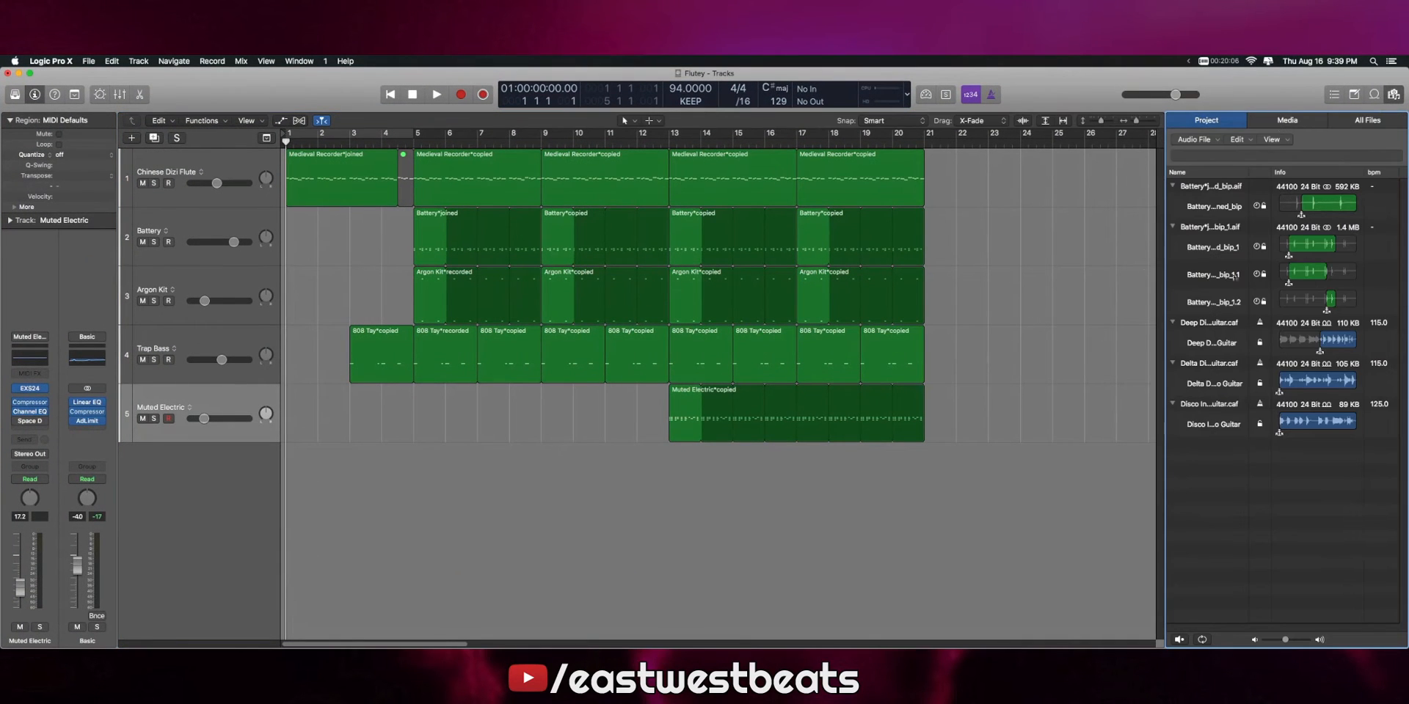
left_click(1372, 95)
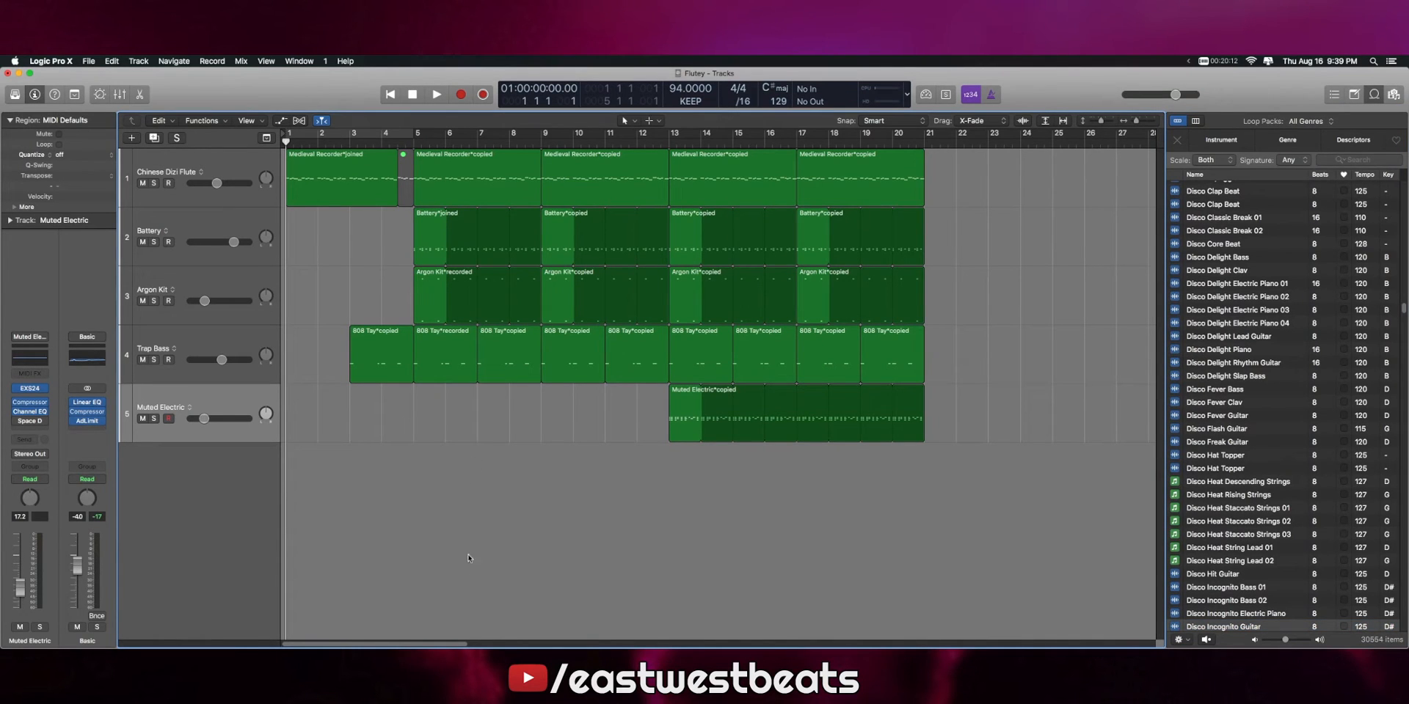
key("space")
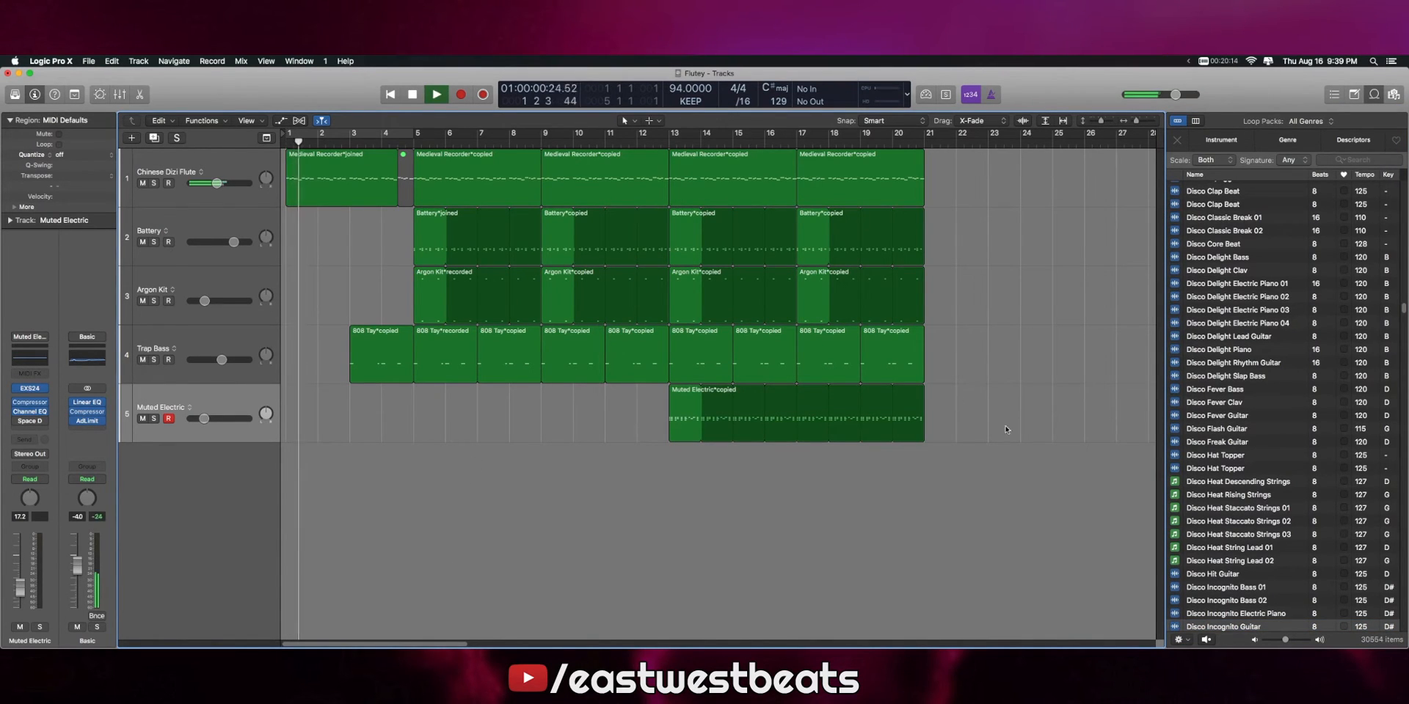
left_click(1357, 159)
type("shaker")
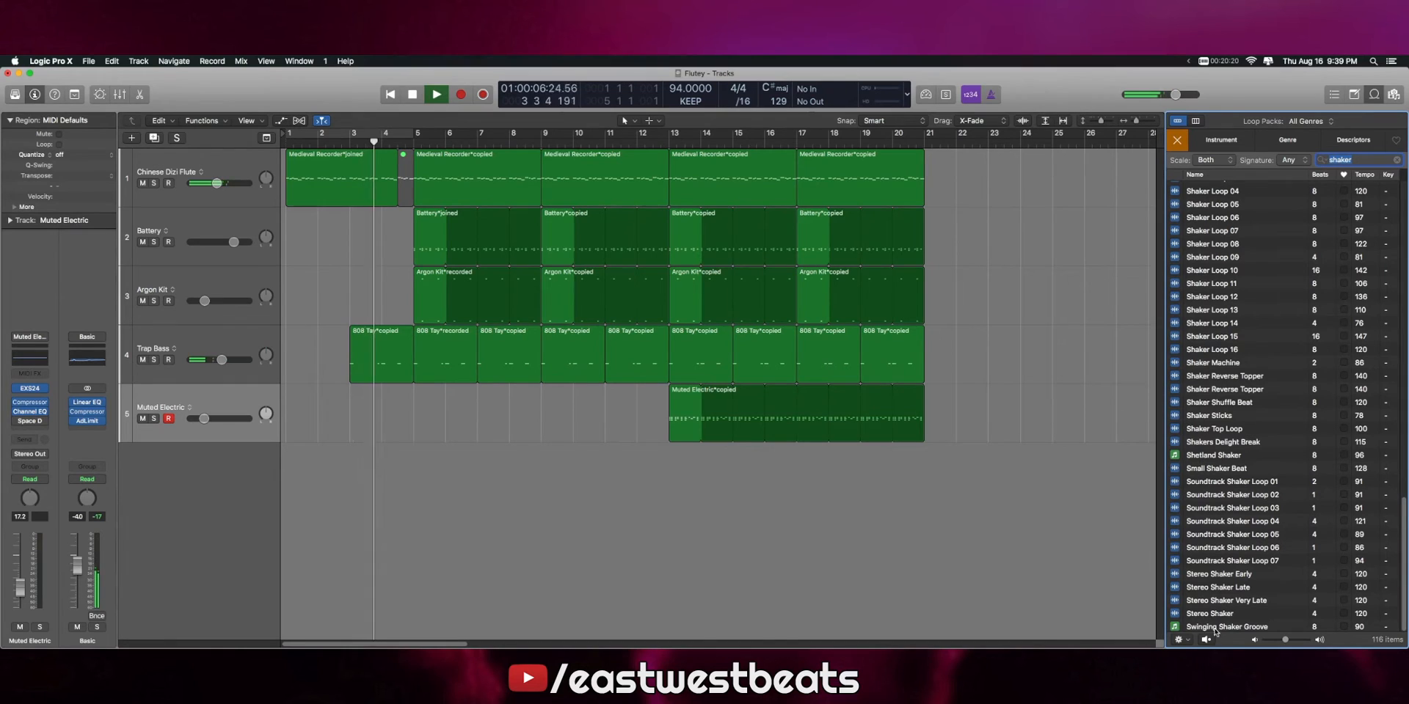
Add the Swinging Shaker Groove loop on a new track at bar 9 and loop it to bar 21.
left_click_drag(1213, 630, 544, 467)
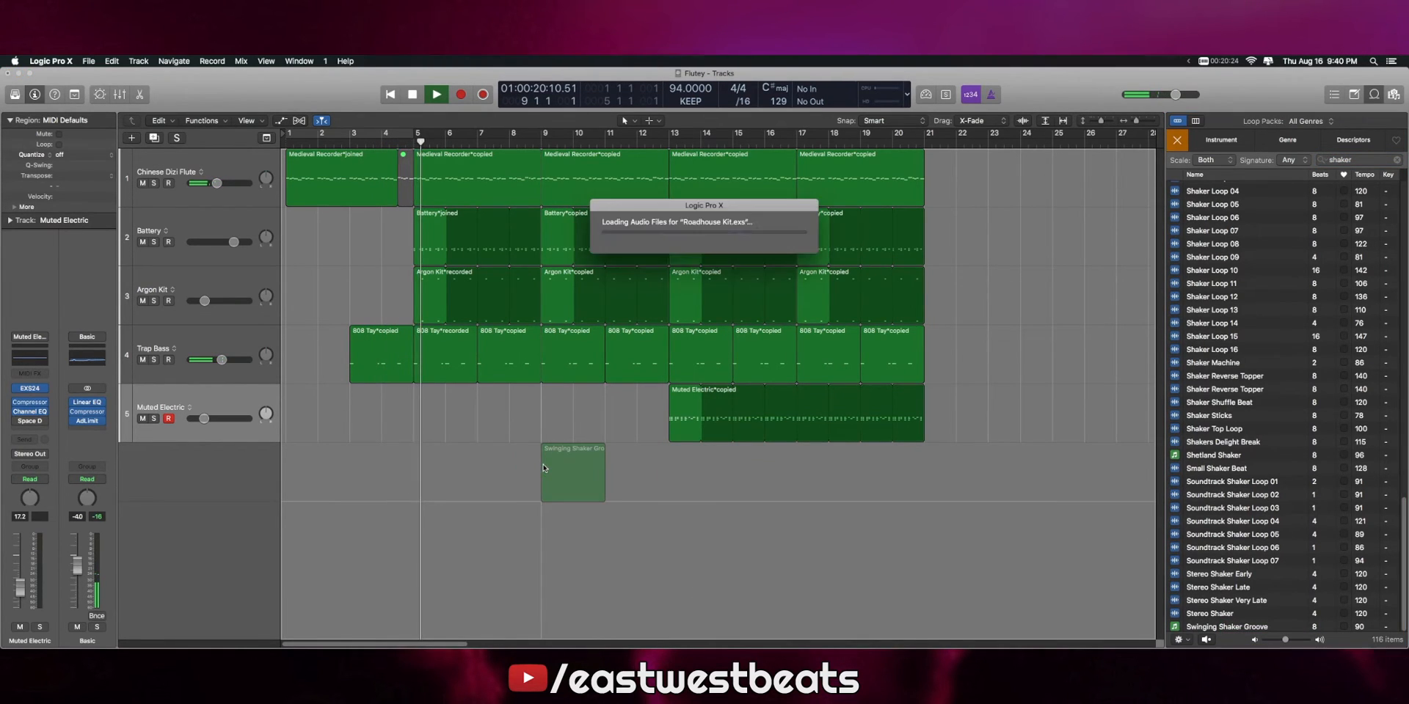
left_click(382, 143)
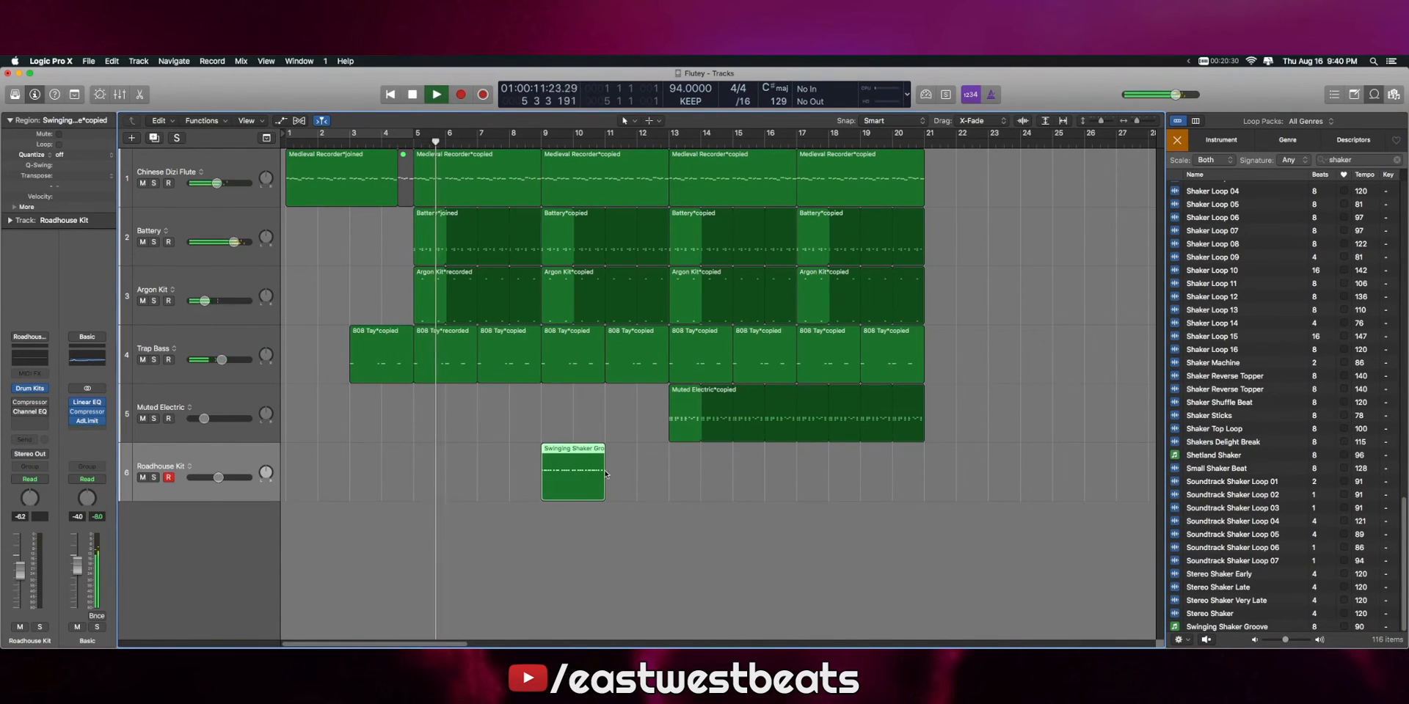
left_click_drag(600, 473, 926, 481)
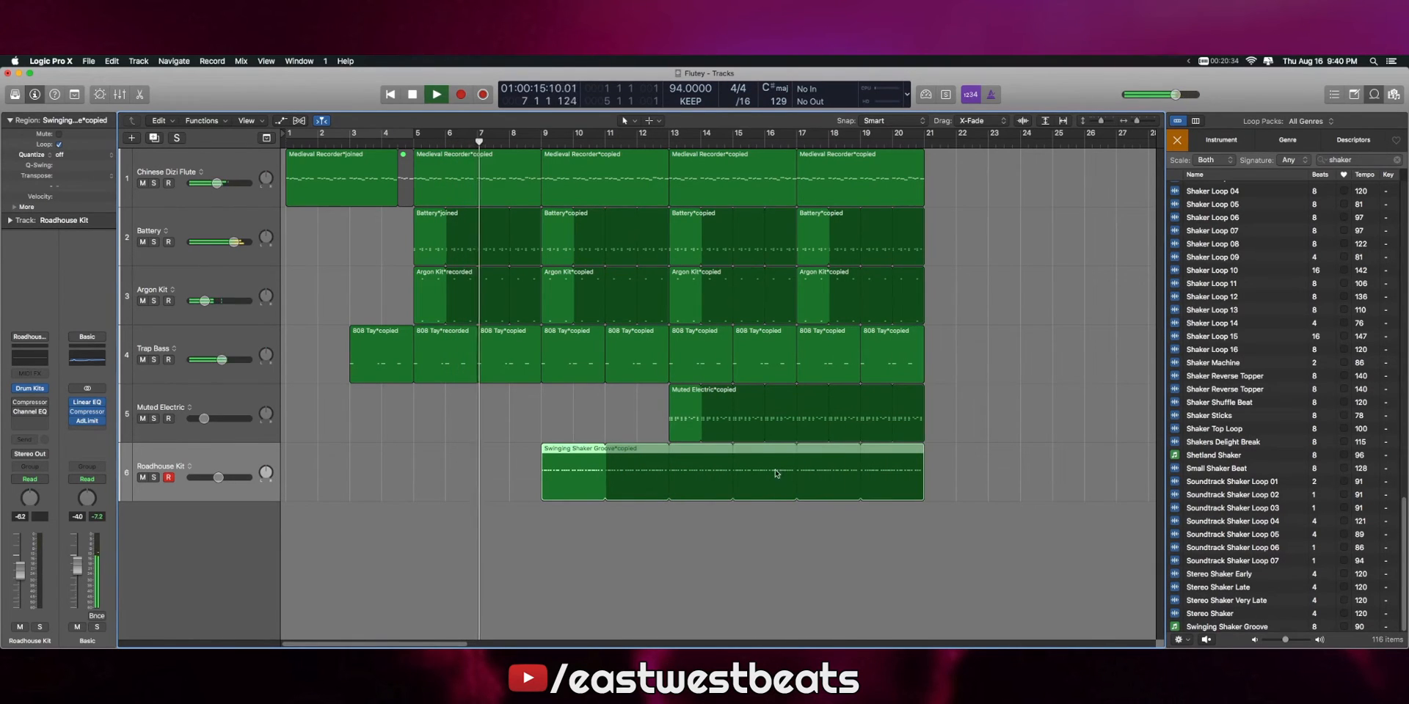
Split the Swinging Shaker Groove region at bar 13 and lower the Roadhouse Kit track's volume to about -10 dB.
left_click(669, 466, "super")
left_click(710, 456)
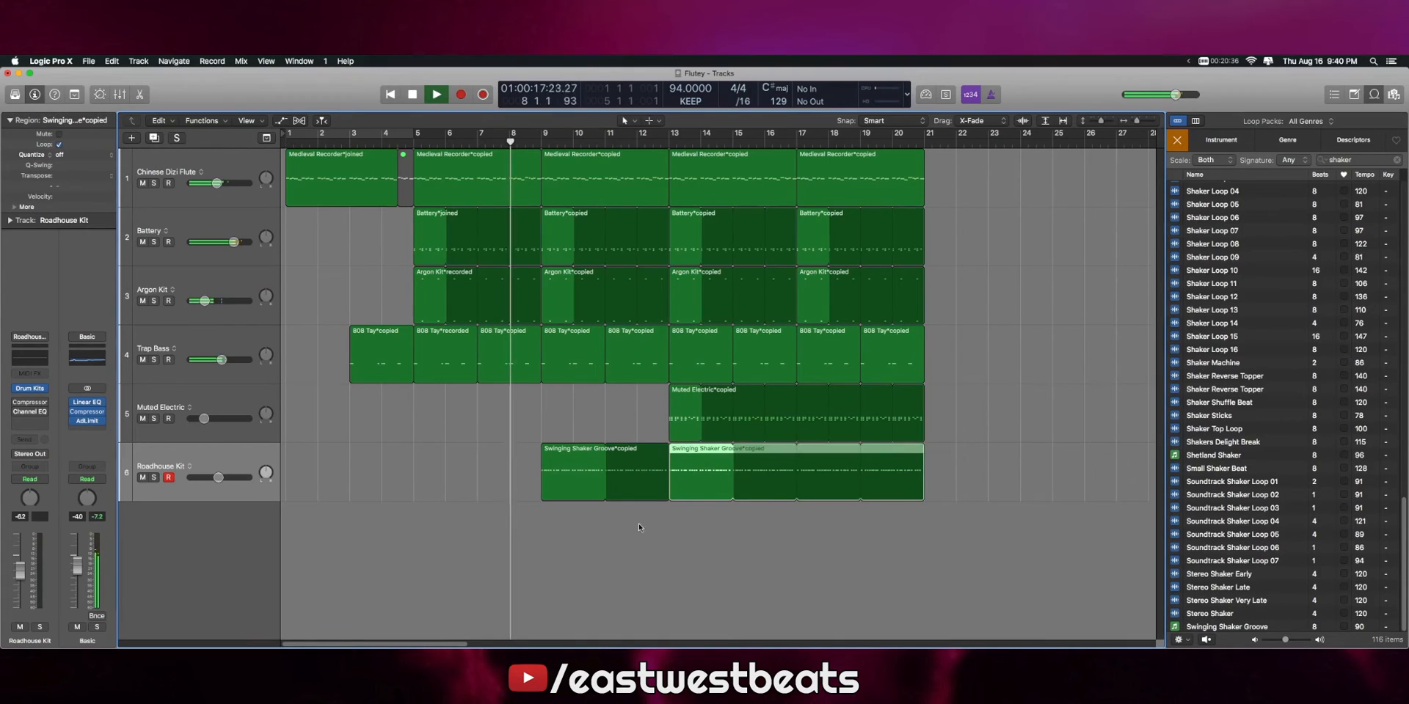
left_click_drag(218, 477, 208, 470)
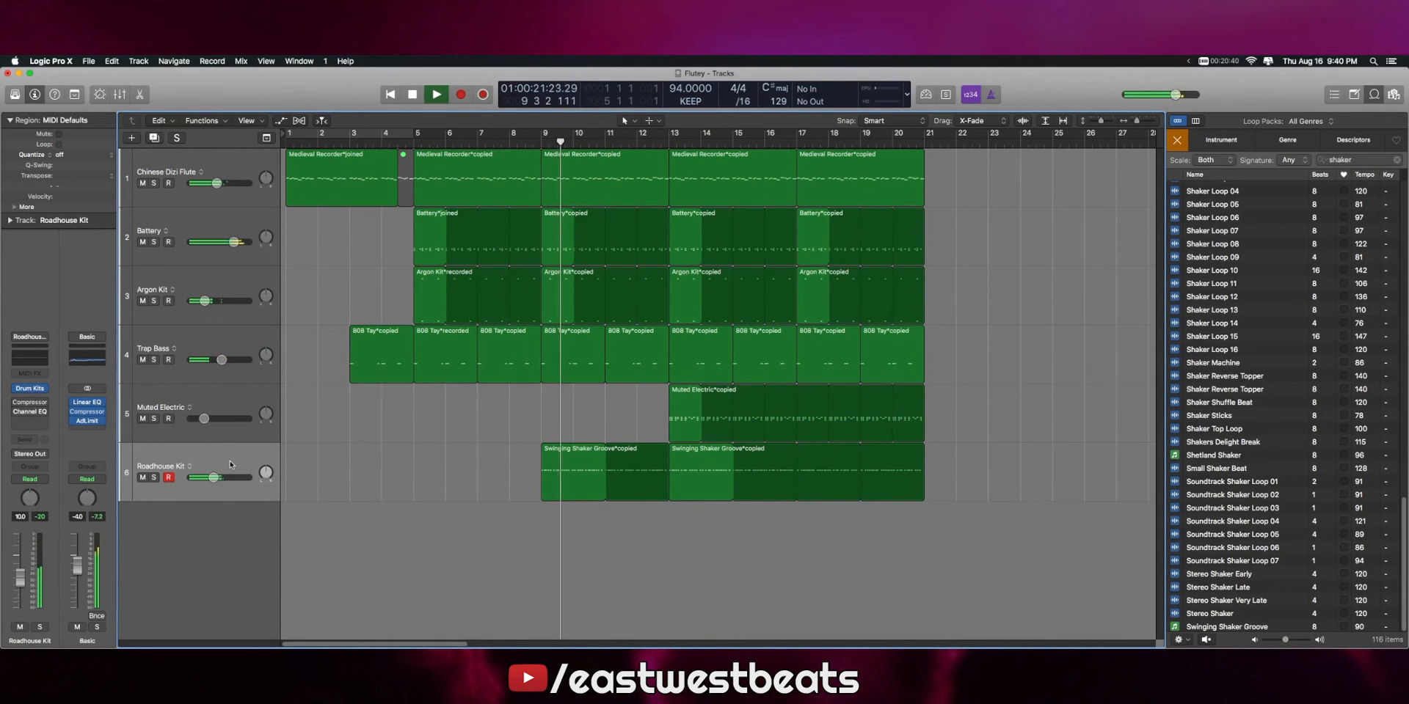
Quantize all notes of both Swinging Shaker Groove regions to 1/16 Note at strength 100, and close the Piano Roll.
double_click(583, 473)
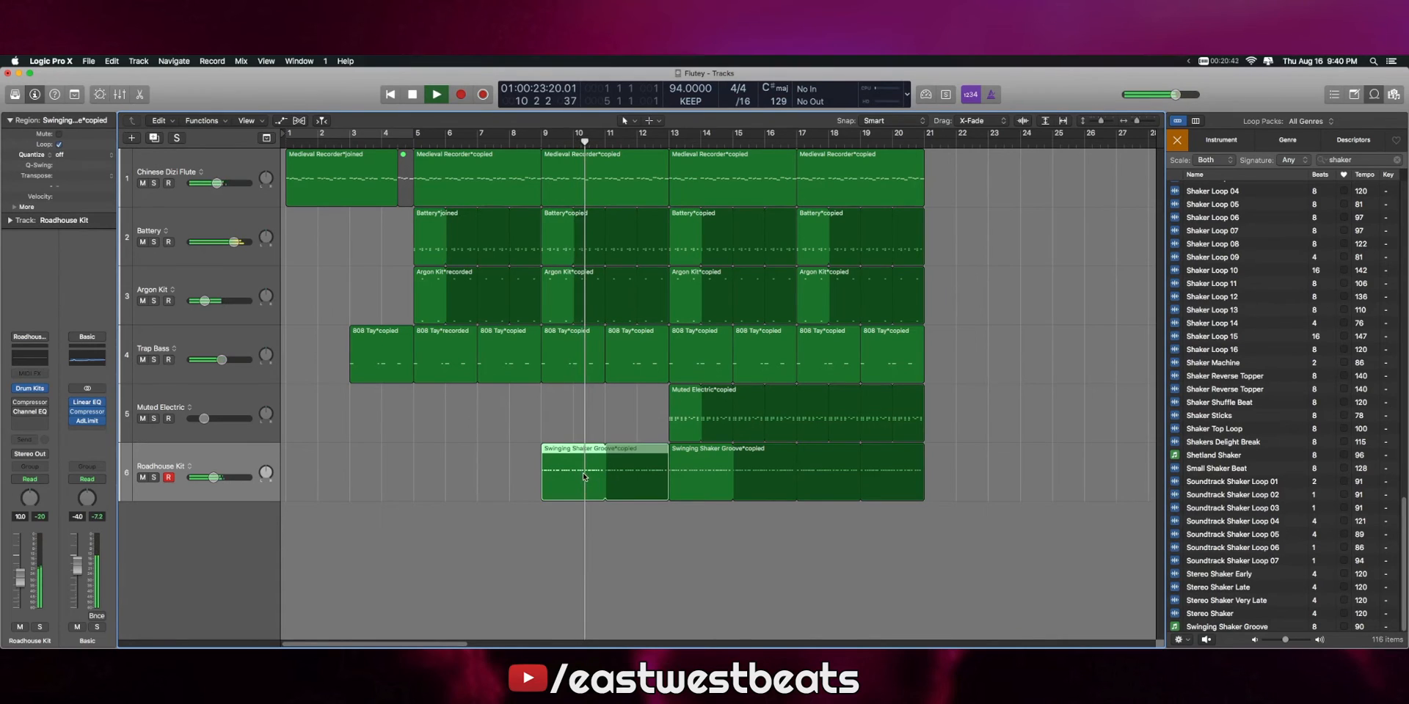
key("super+a")
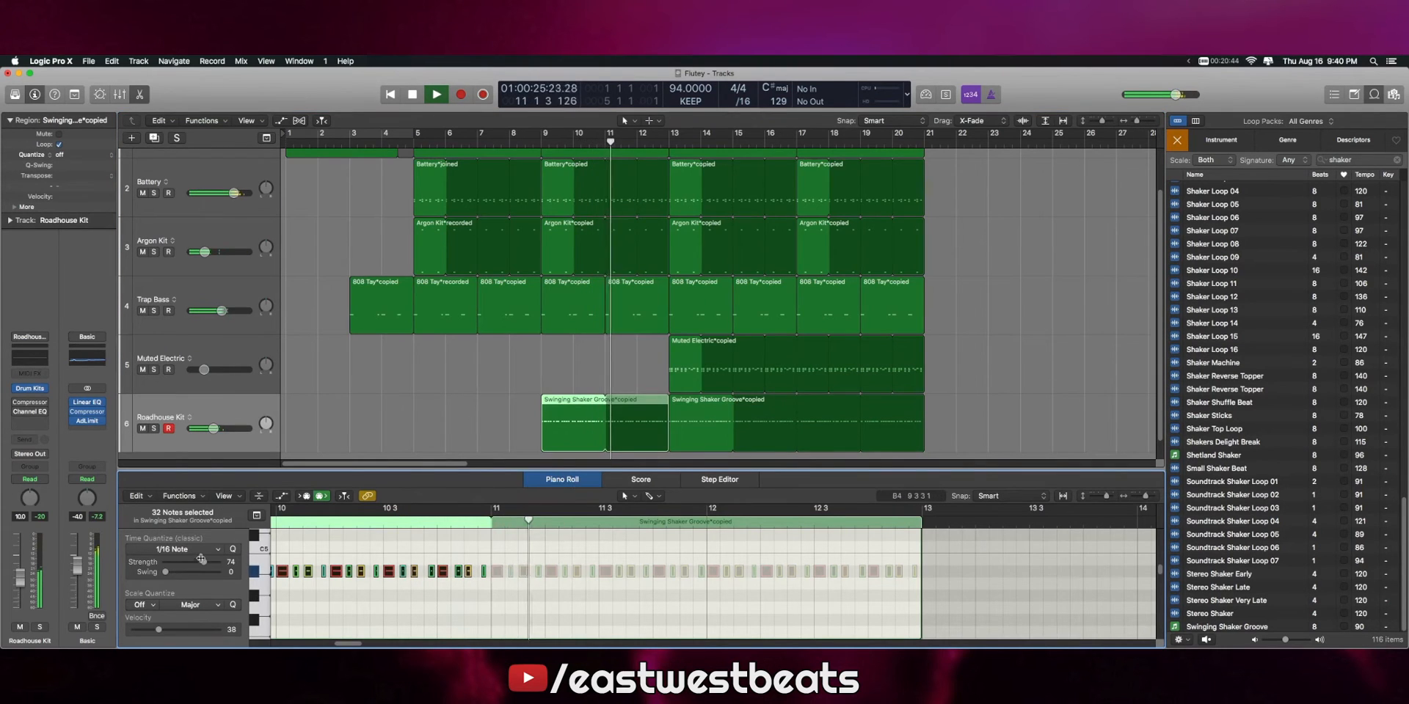
left_click_drag(210, 561, 223, 562)
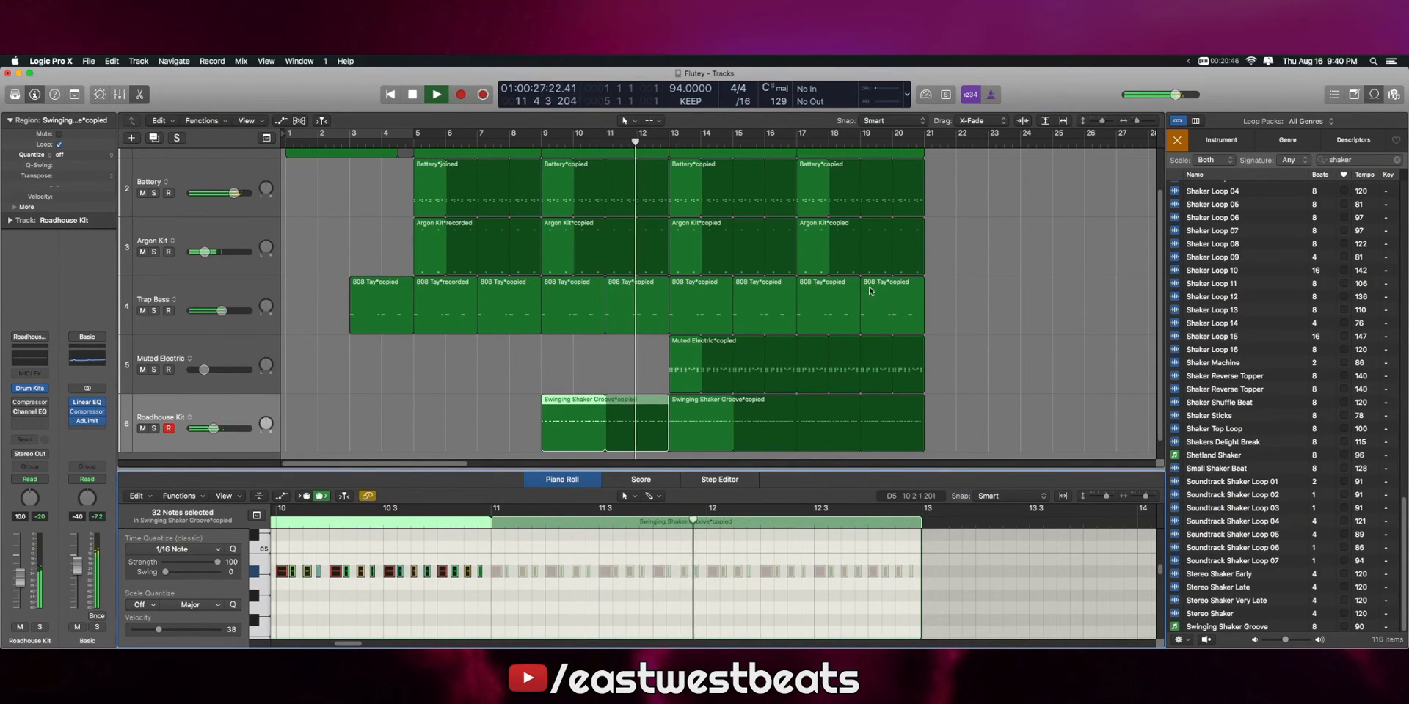
left_click(709, 429)
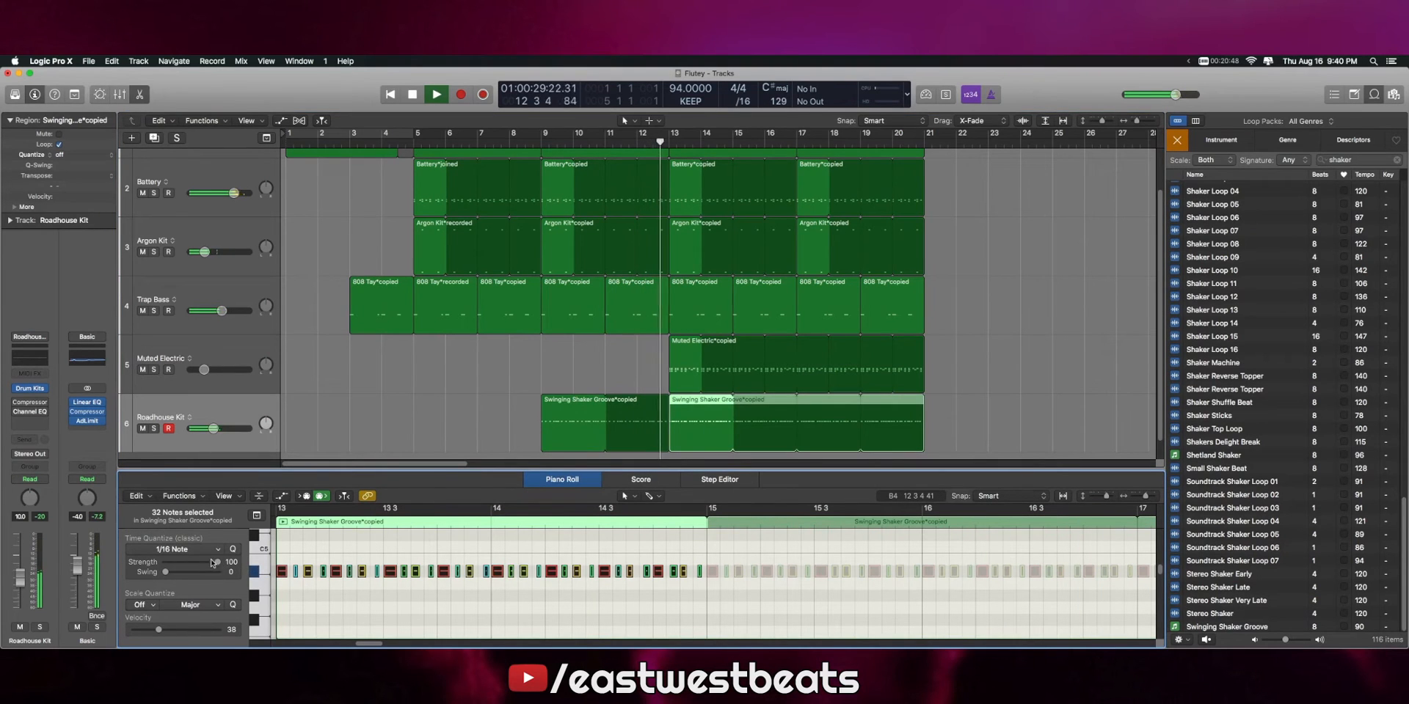
left_click(530, 390)
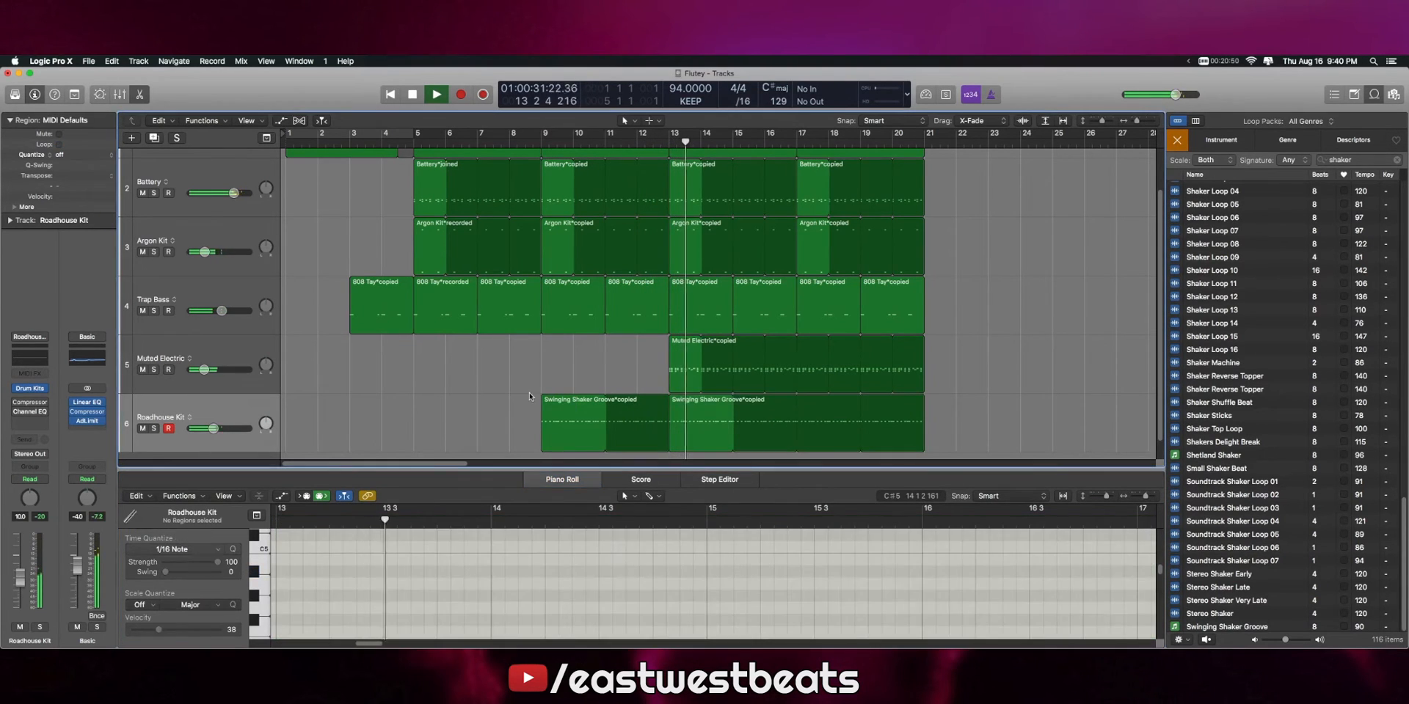
key("x")
key("x")
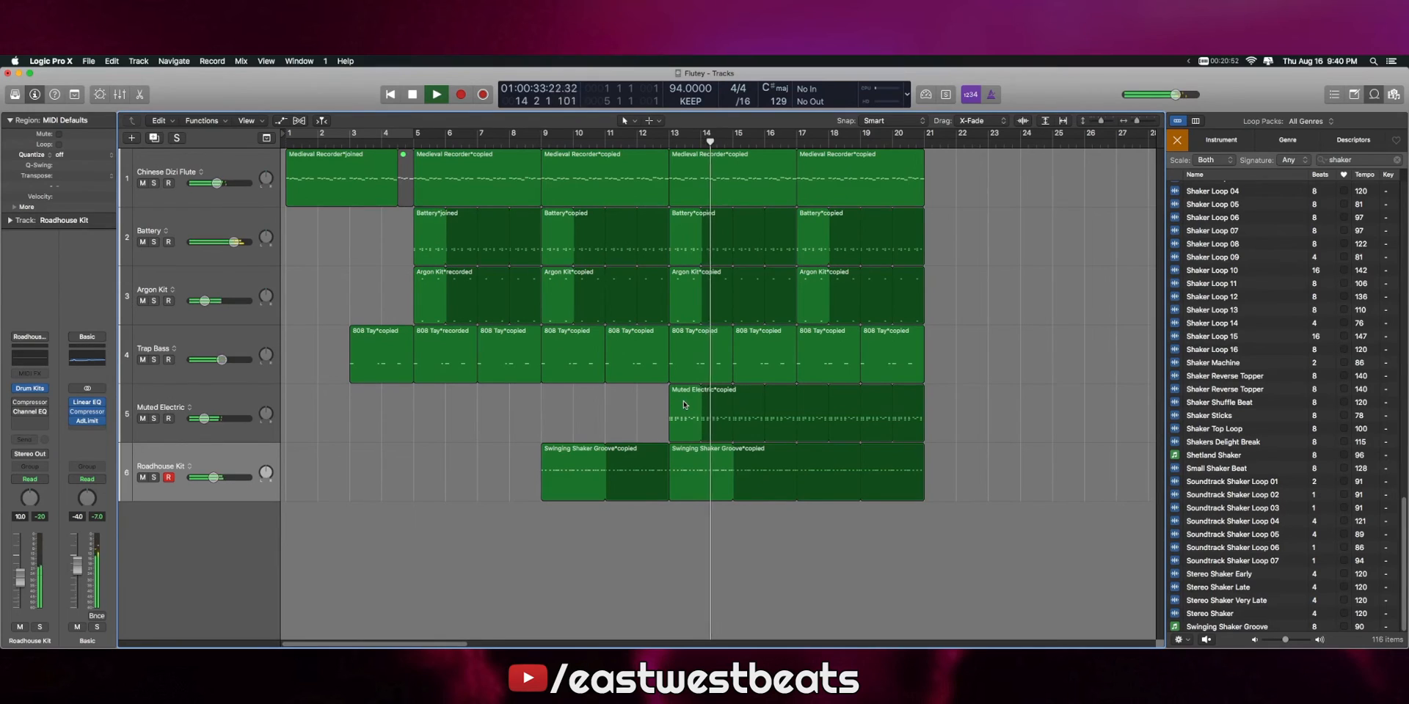
Stop playback and create a duplicate track of Chinese Dizi Flute with the same settings.
left_click(154, 199)
key("space")
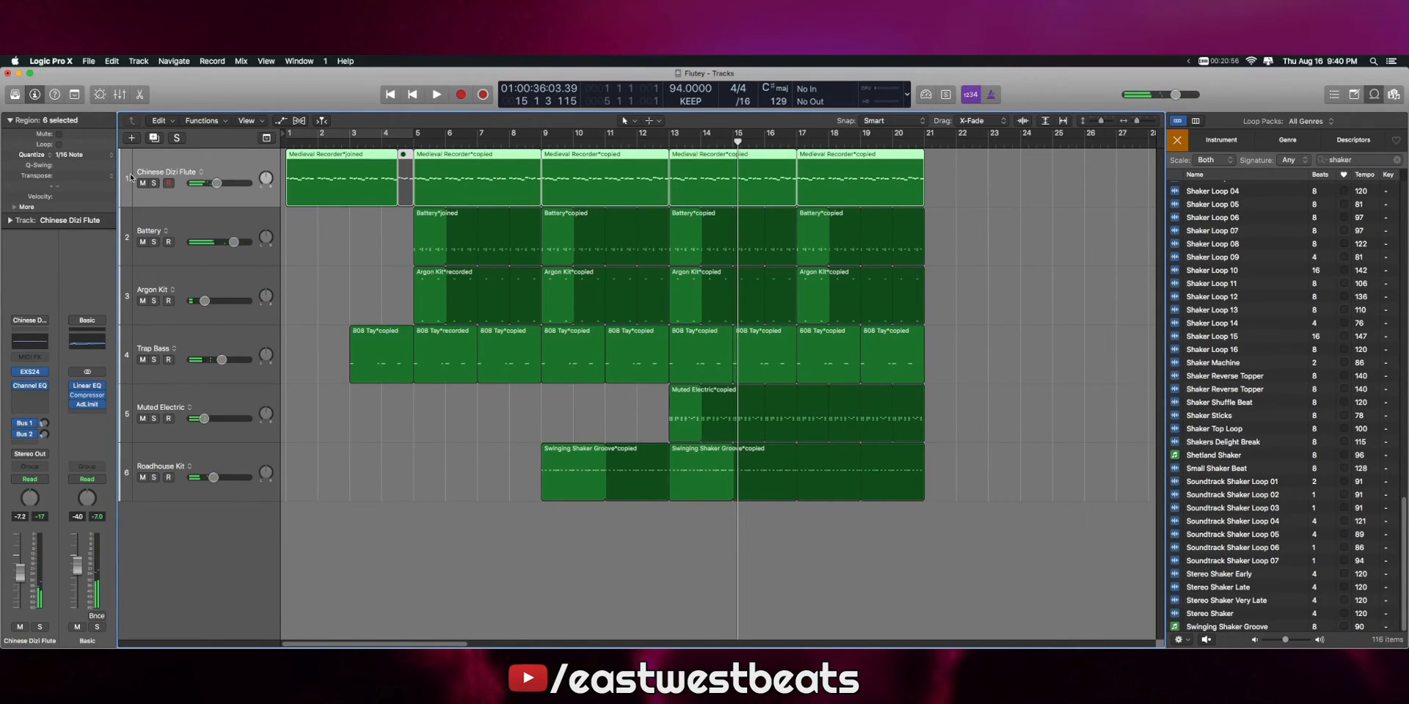
left_click(154, 138)
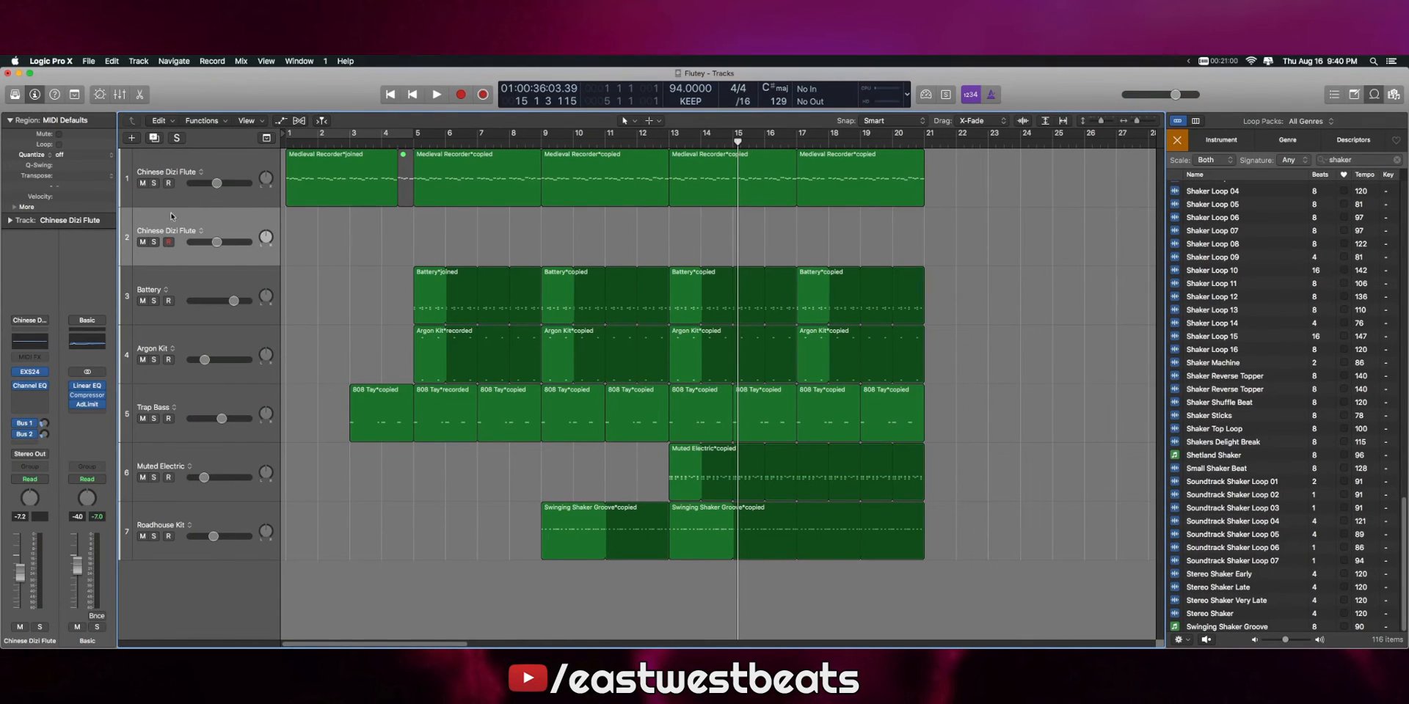
Search the sound Library for "electric pian" and load Dirty Electric Piano on the duplicated track.
left_click(15, 94)
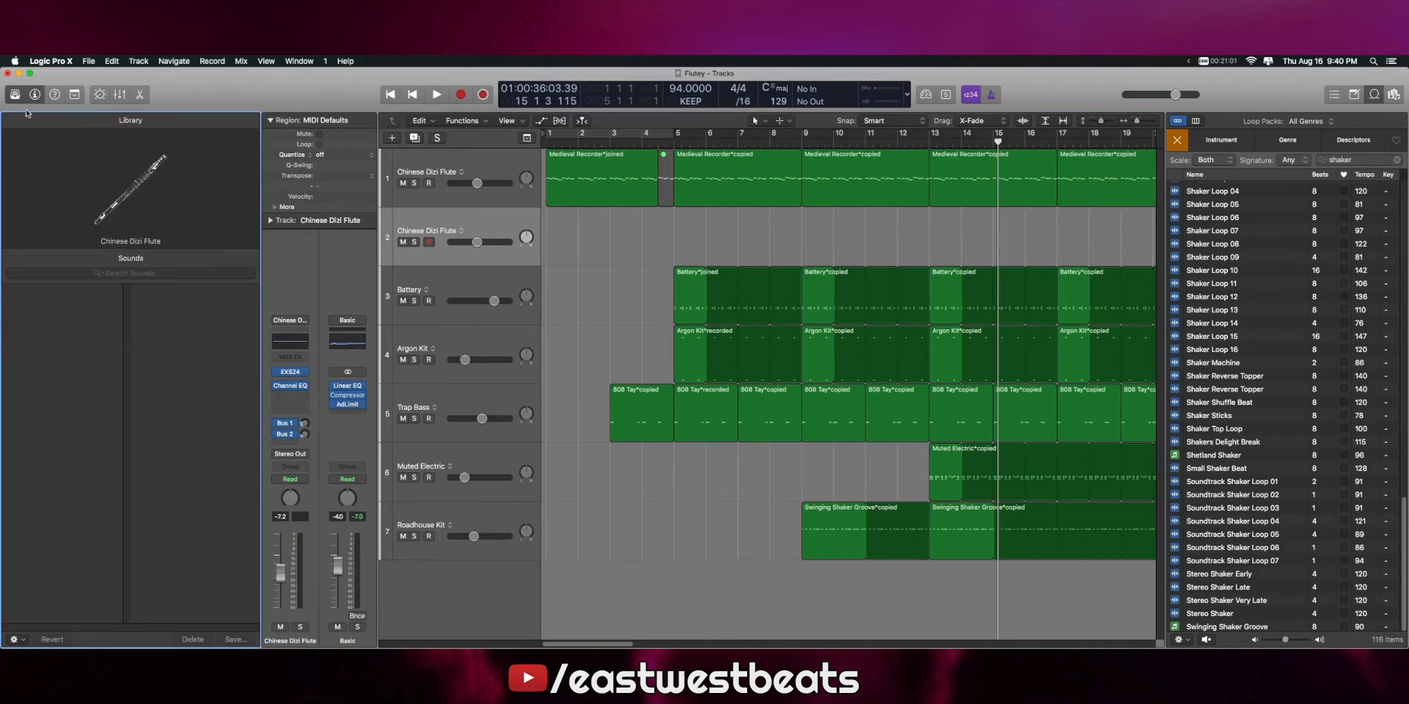
left_click(132, 273)
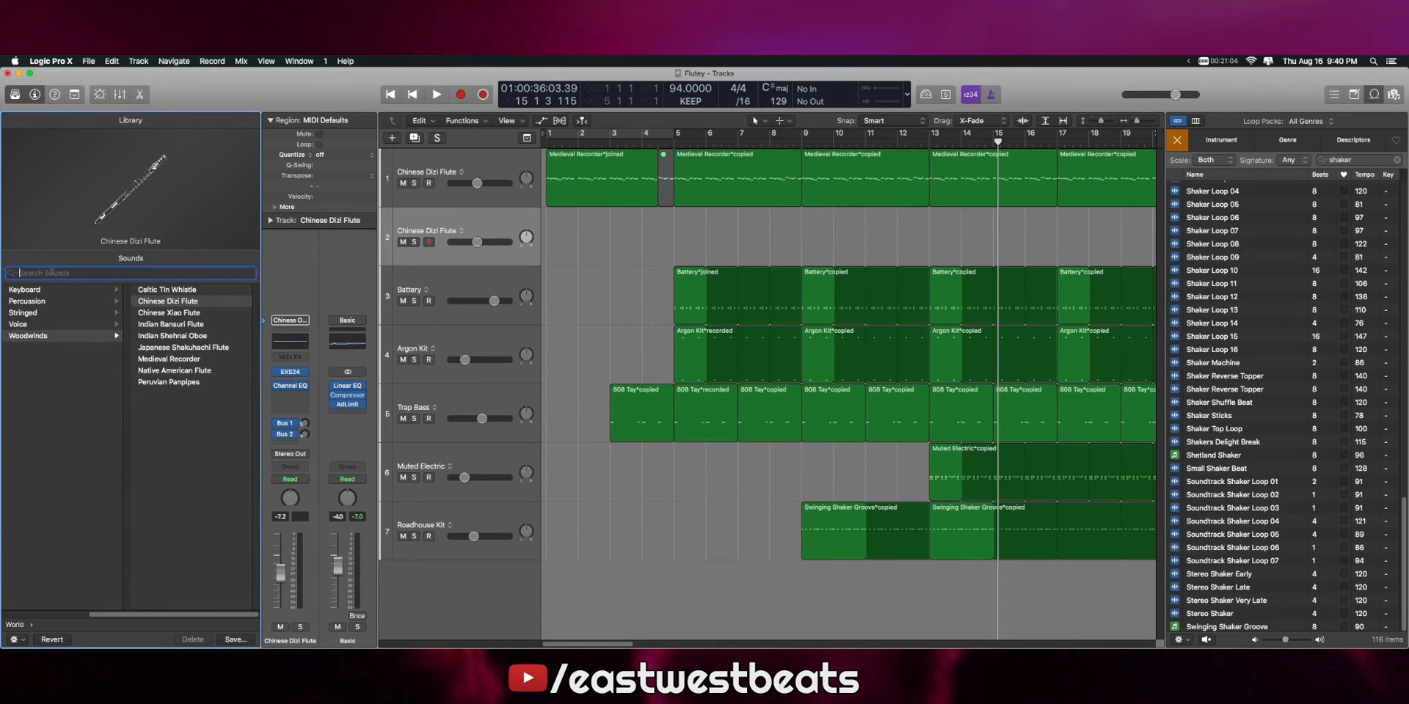
type("electric pian")
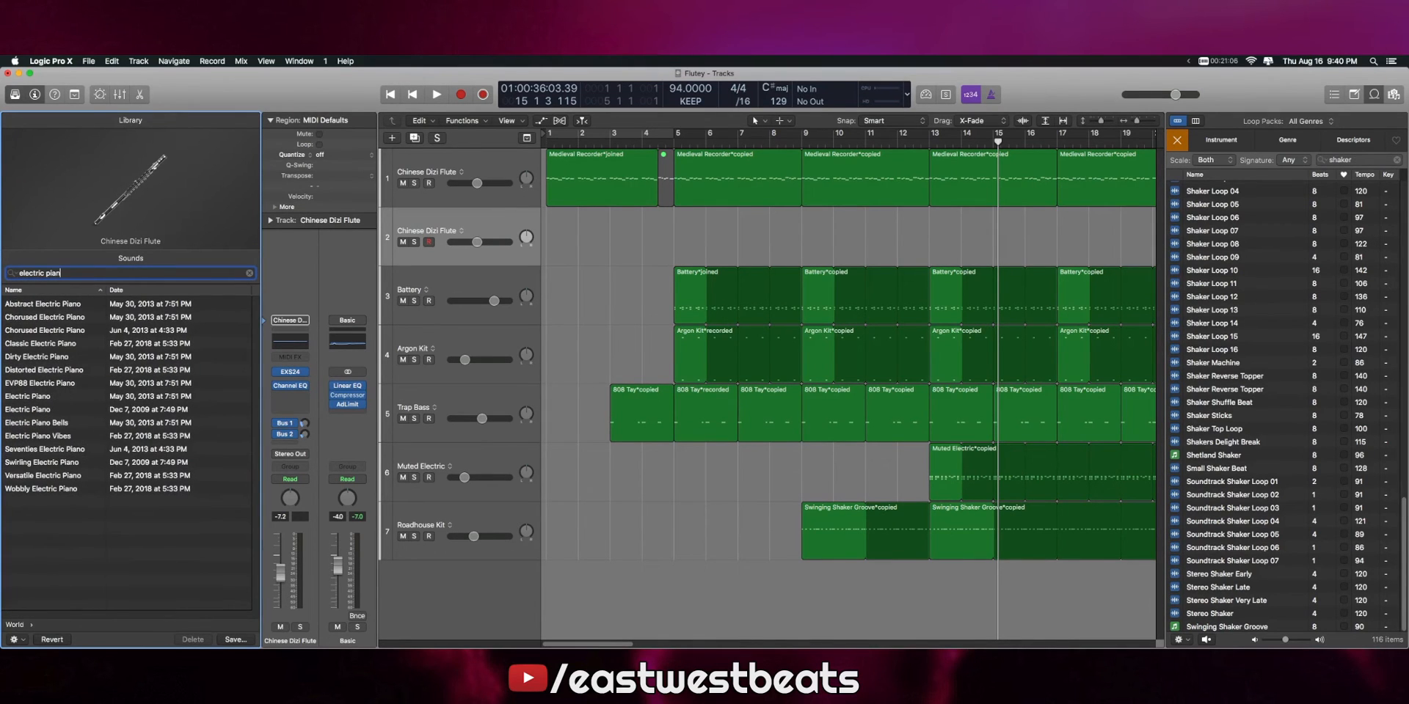
left_click(31, 357)
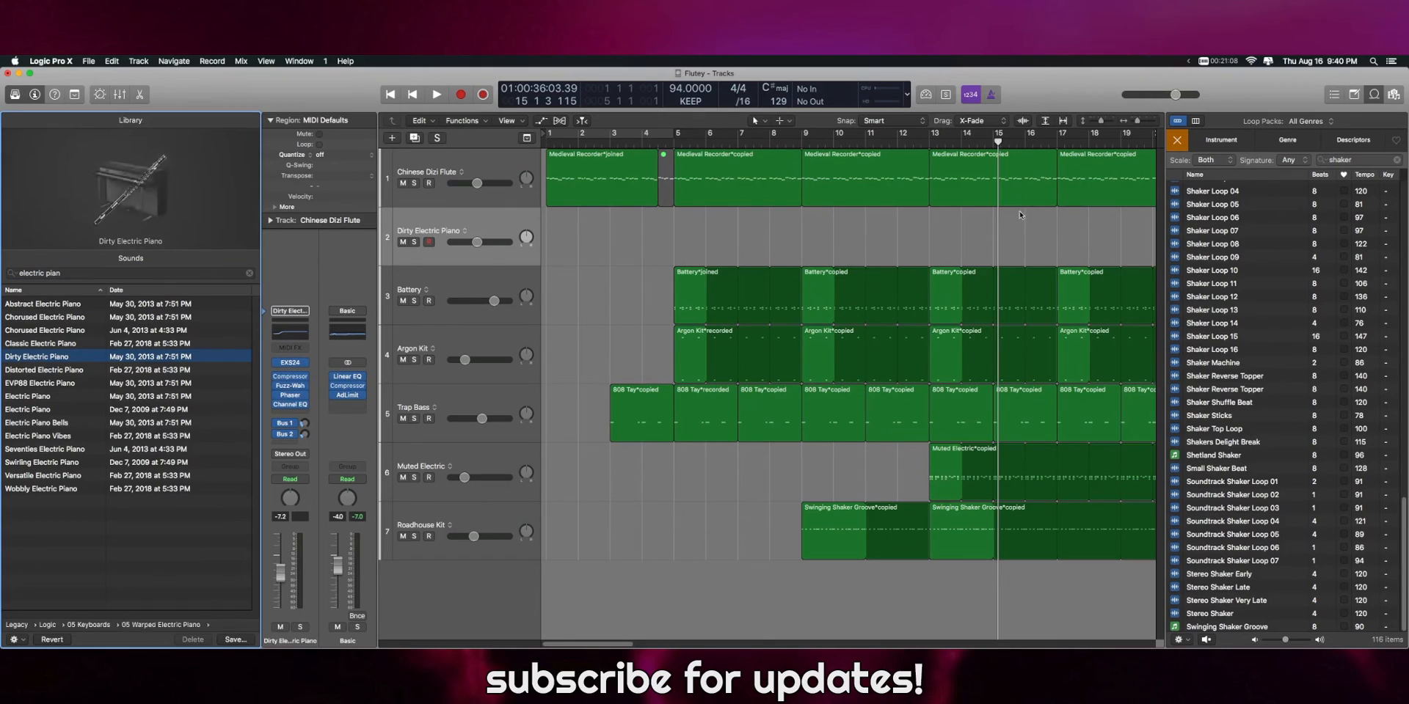
Copy the flute regions at bars 13 and 17 to the Dirty Electric Piano track, and lower its volume to about -32 dB.
scroll(998, 229, "right", 5)
scroll(999, 231, "right", 4)
left_click_drag(998, 229, 710, 249)
double_click(673, 143)
left_click_drag(464, 245, 447, 248)
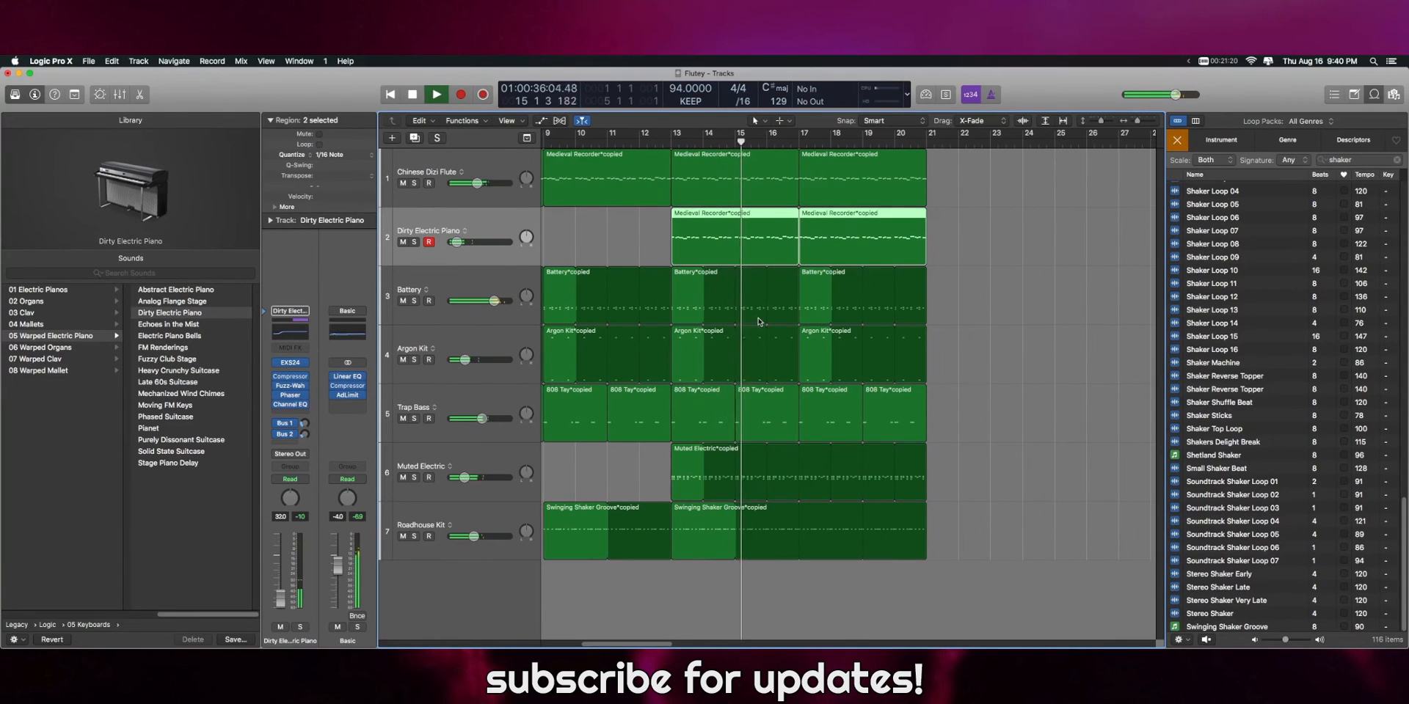
Check the channel levels in the Mixer during playback of the full section, and hide the Mixer.
left_click(979, 382)
scroll(867, 486, "left", 2)
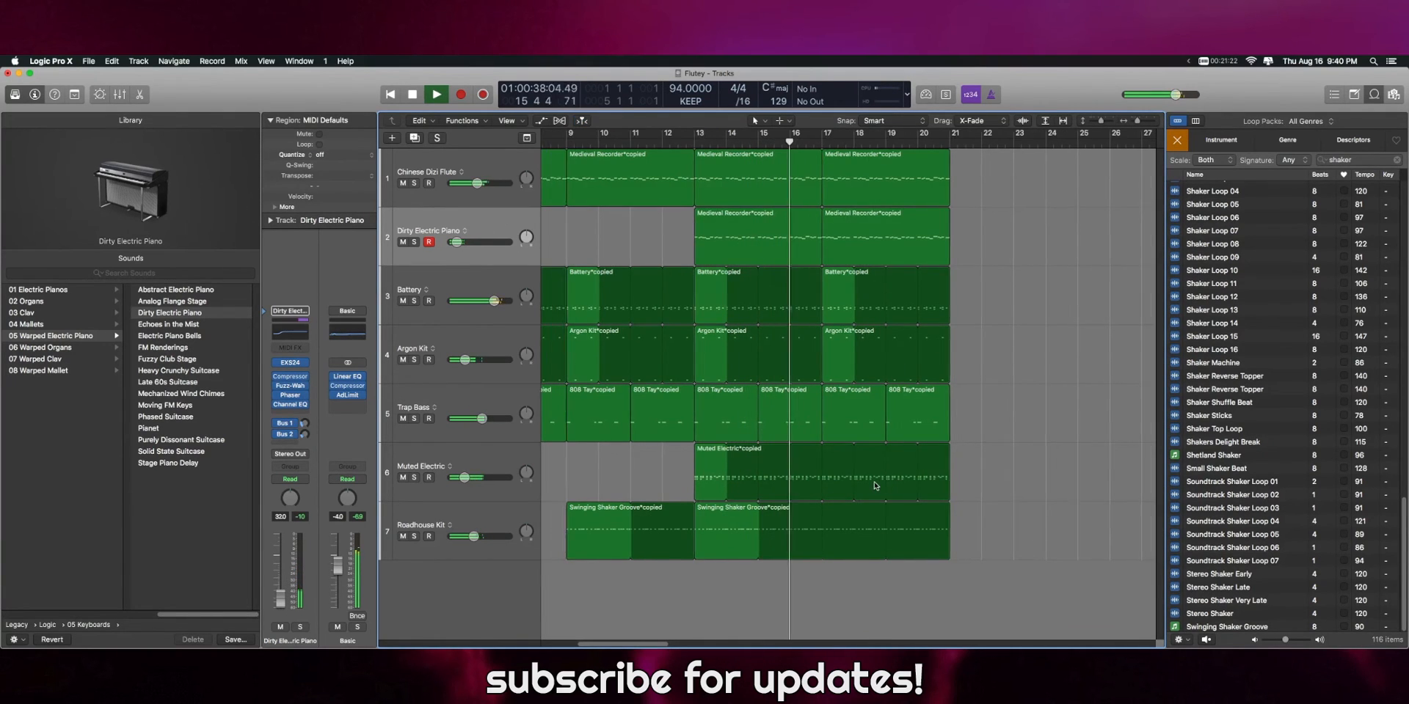
key("x")
key("x")
key("x")
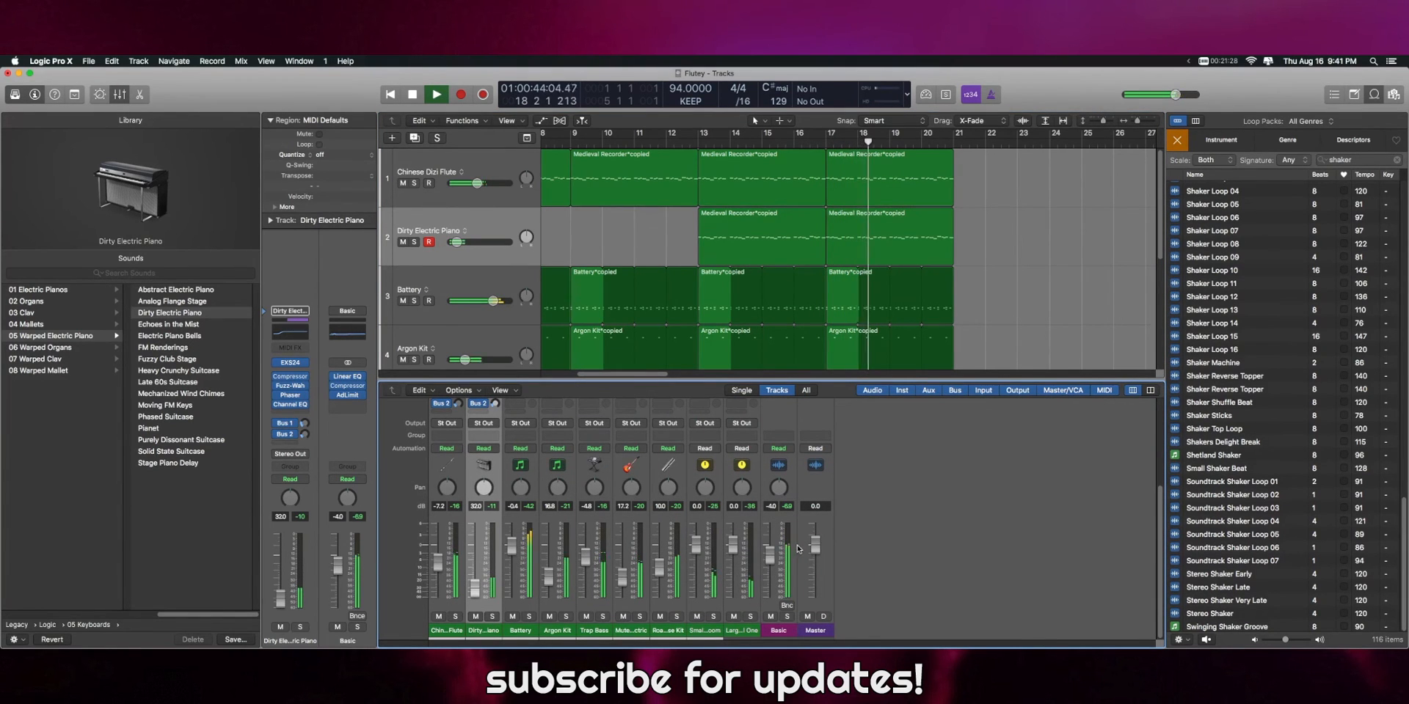
left_click(771, 559)
key("x")
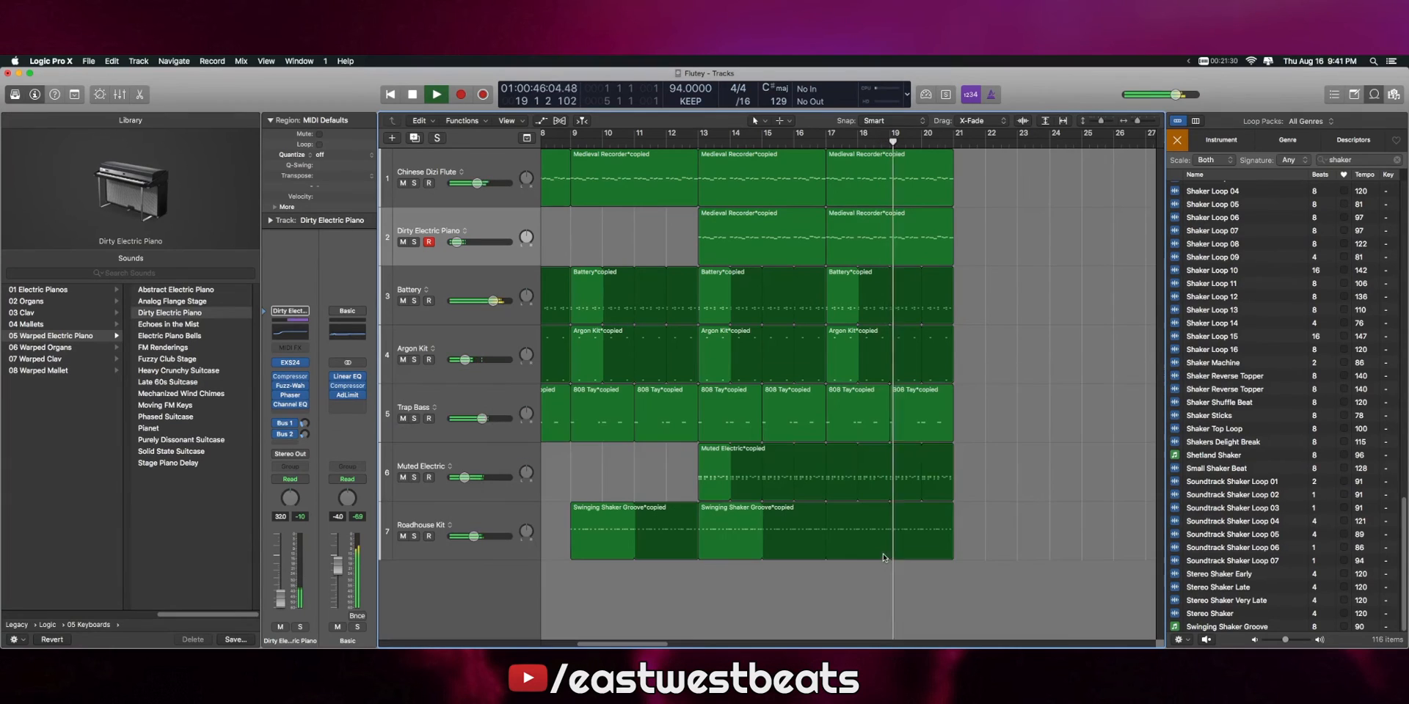
Stop playback near the beginning, hide the Library, and fit all seven tracks through bar 21 in the Tracks area.
key("Return")
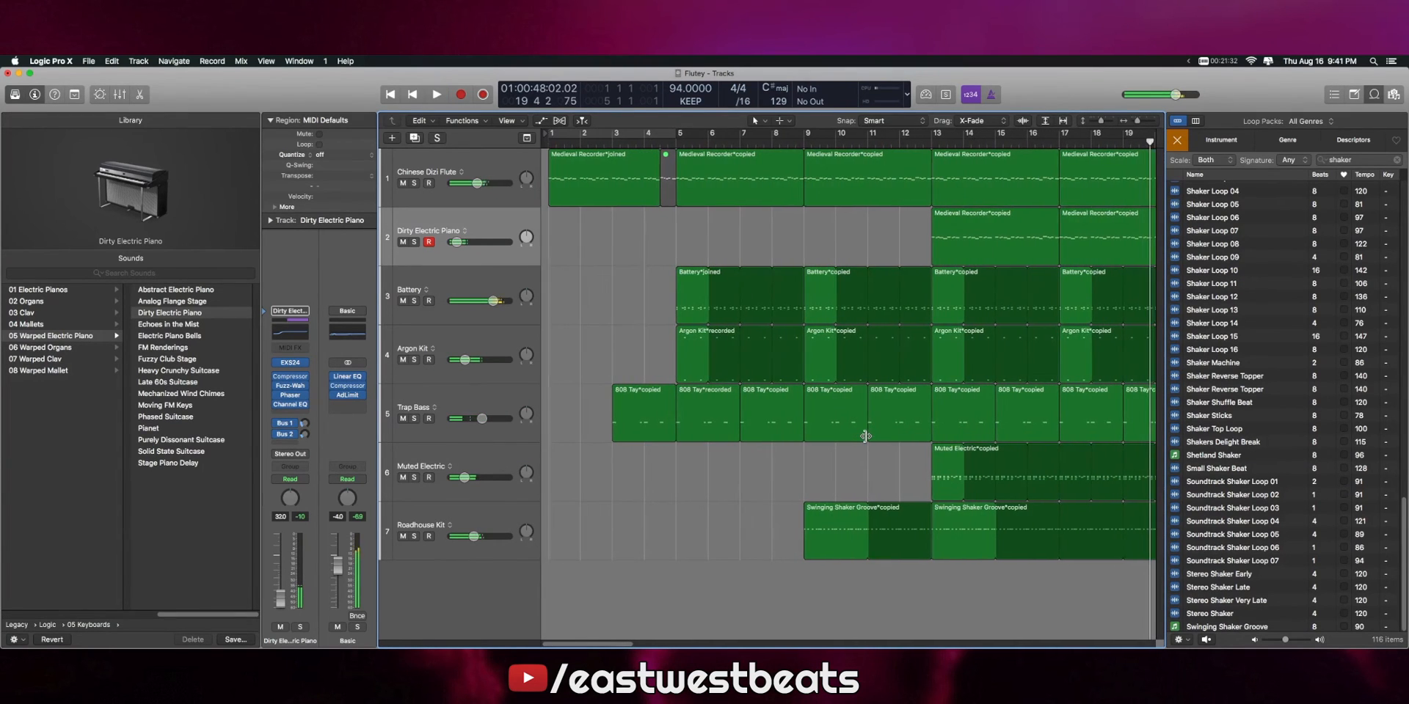
key("space")
scroll(856, 435, "right", 5)
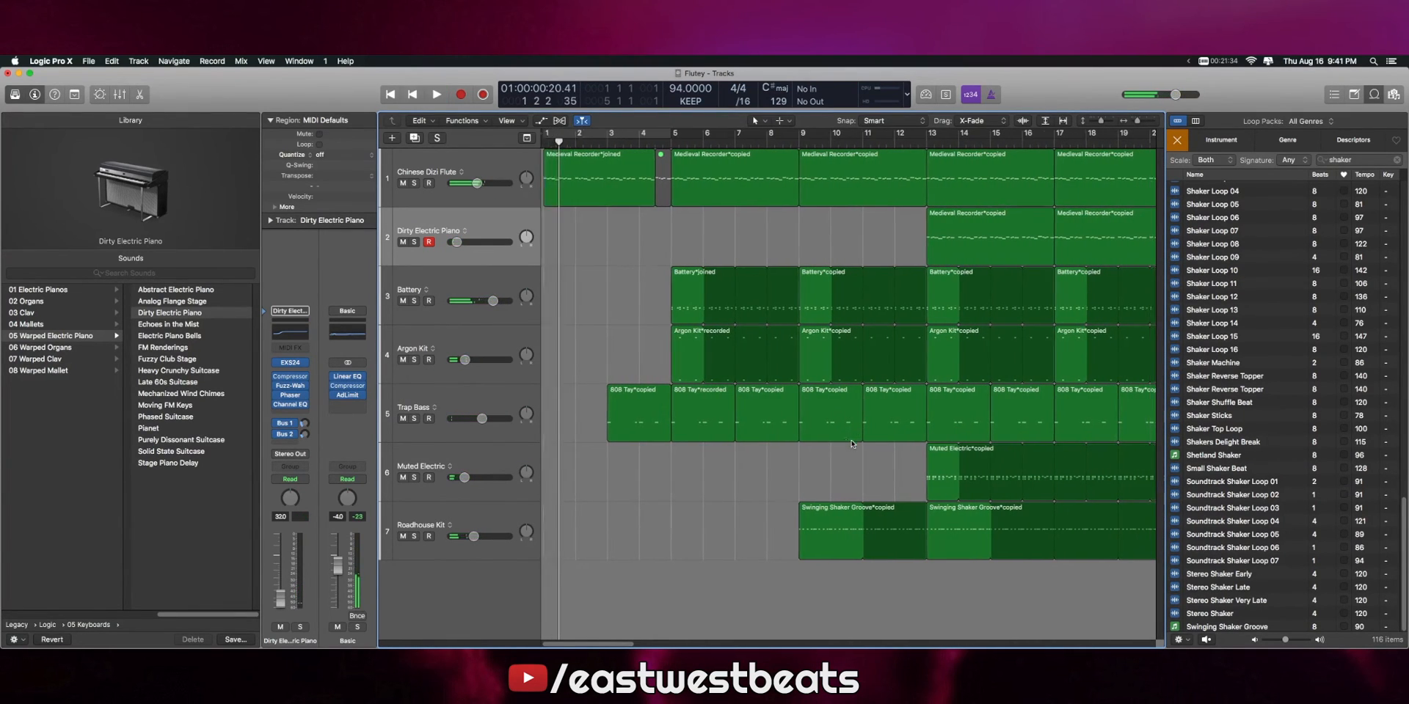
left_click(15, 95)
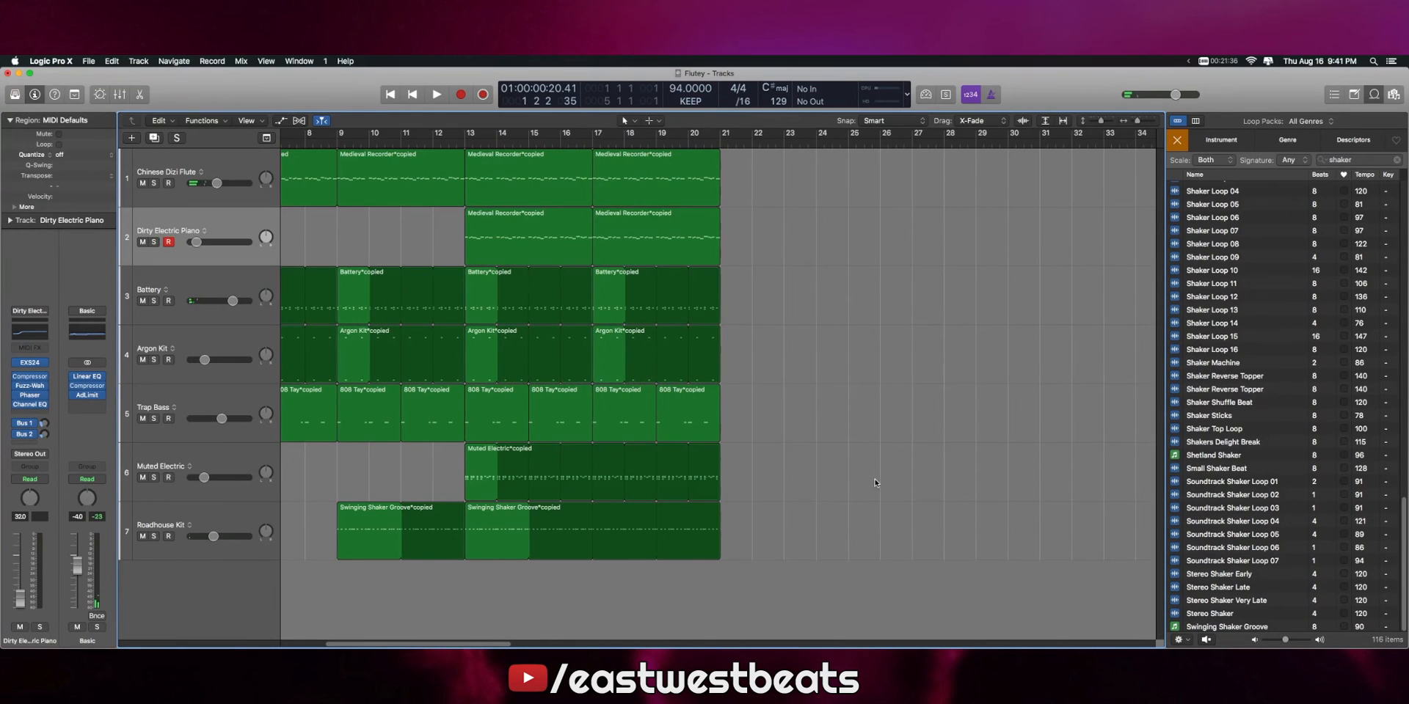
key("z")
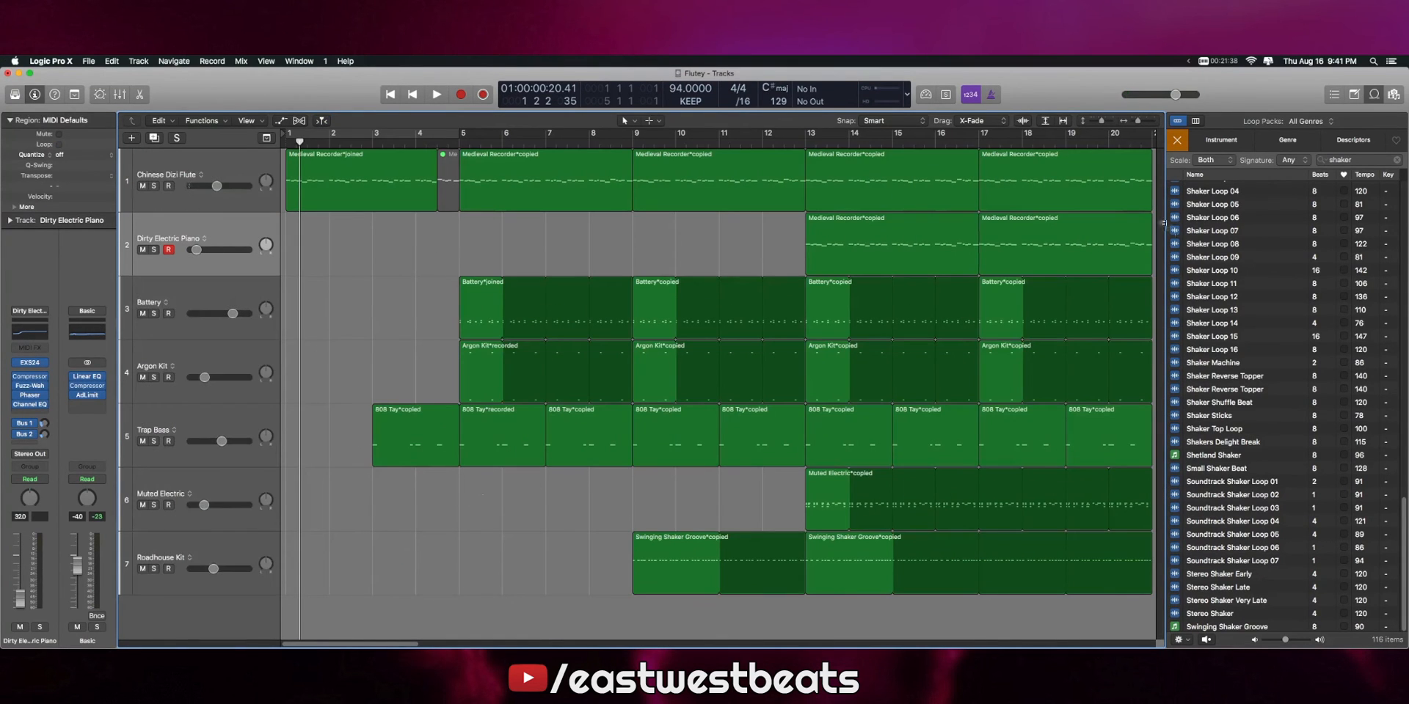
mouse_move(1099, 123)
left_mouse_down()
mouse_move(1133, 122)
mouse_move(1097, 122)
left_mouse_up()
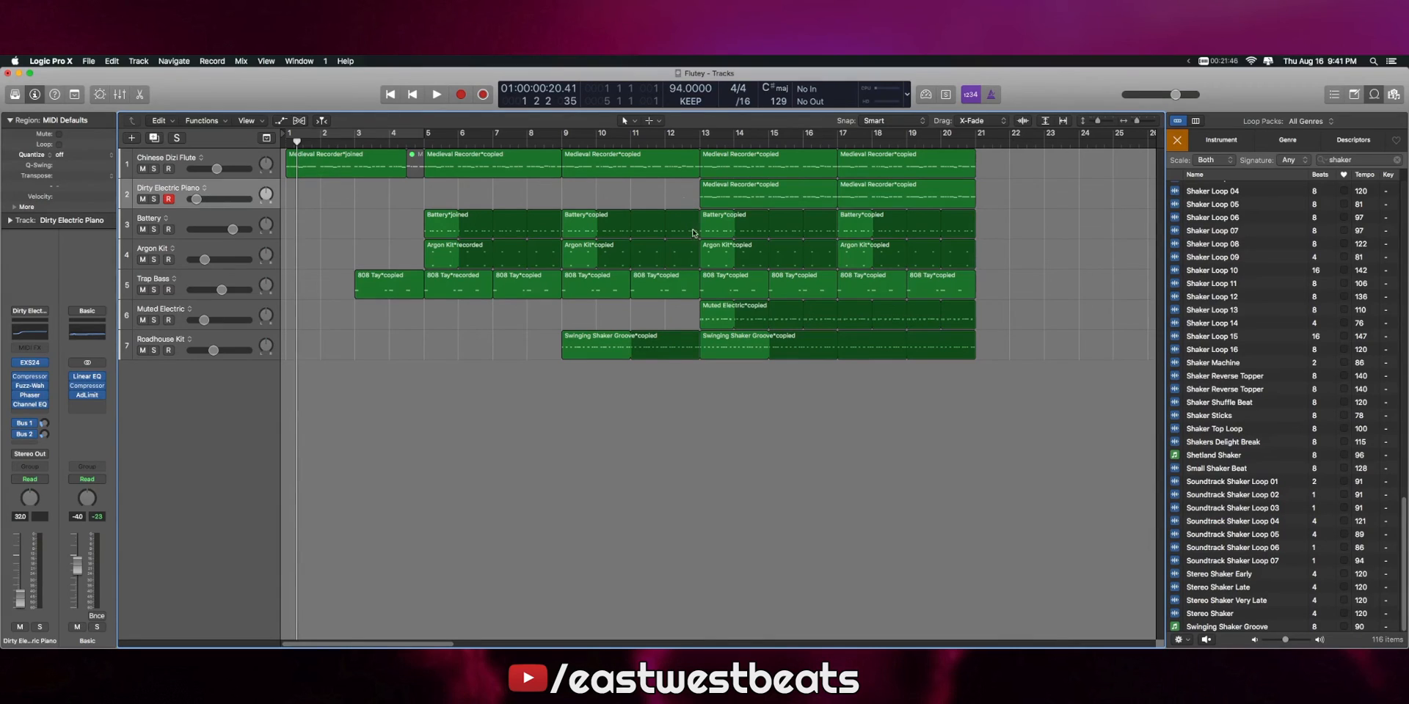
Shorten the Battery, Argon Kit and Trap Bass regions just before bar 13, and split the Trap Bass region at bar 12 beat 3.
left_click_drag(697, 231, 689, 293)
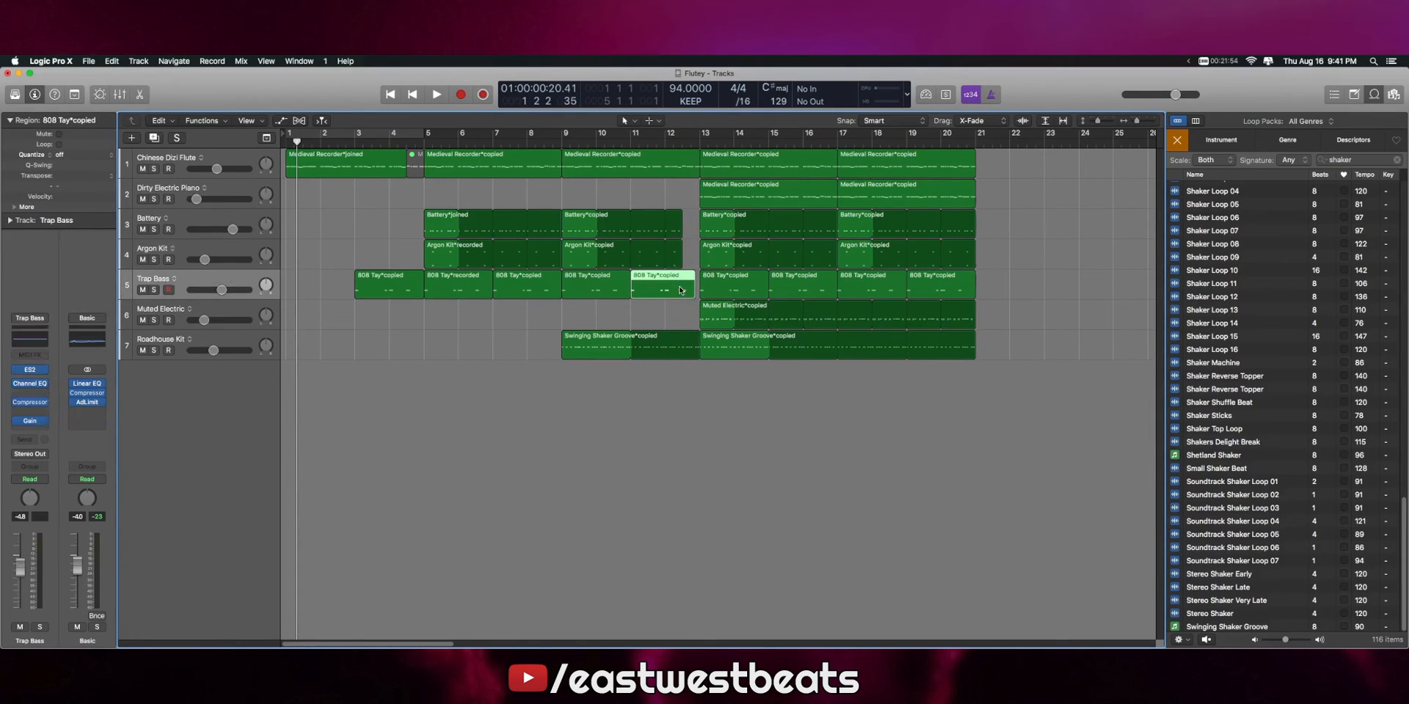
double_click(680, 278, "super")
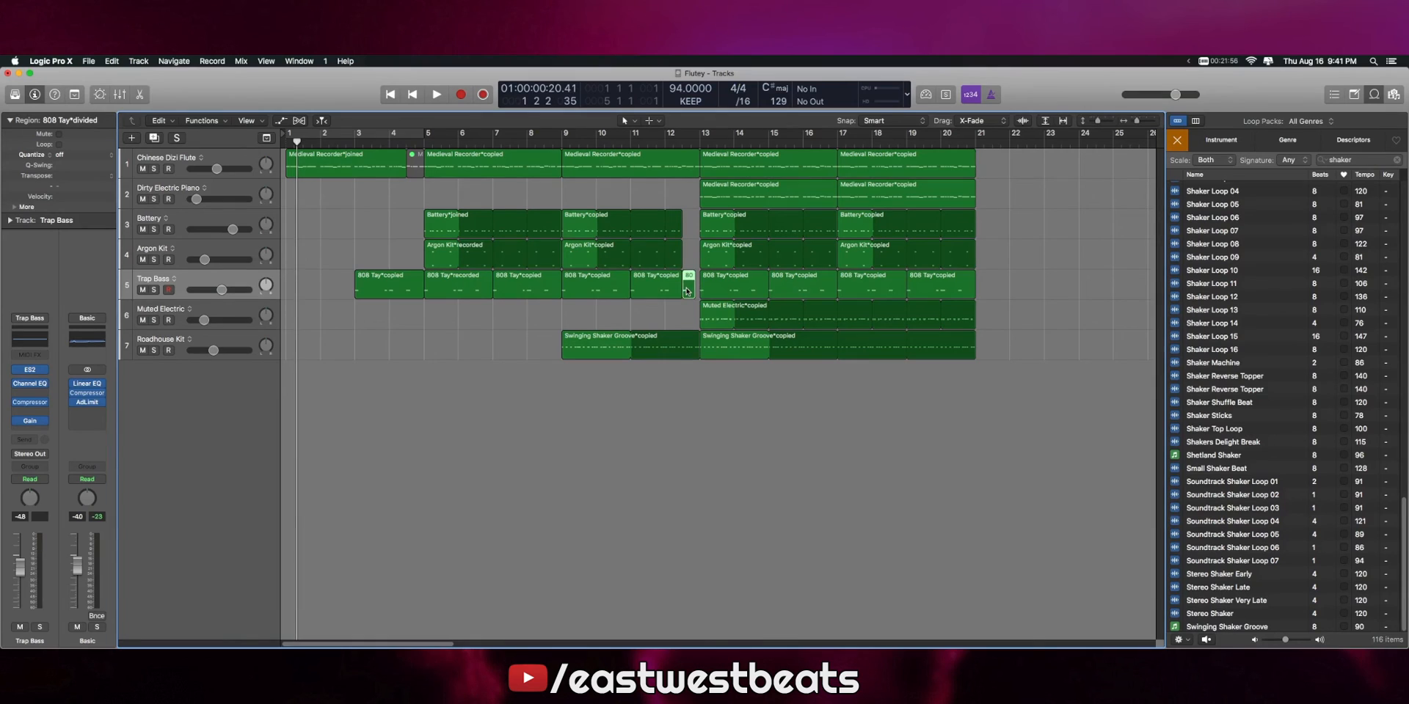
double_click(687, 286)
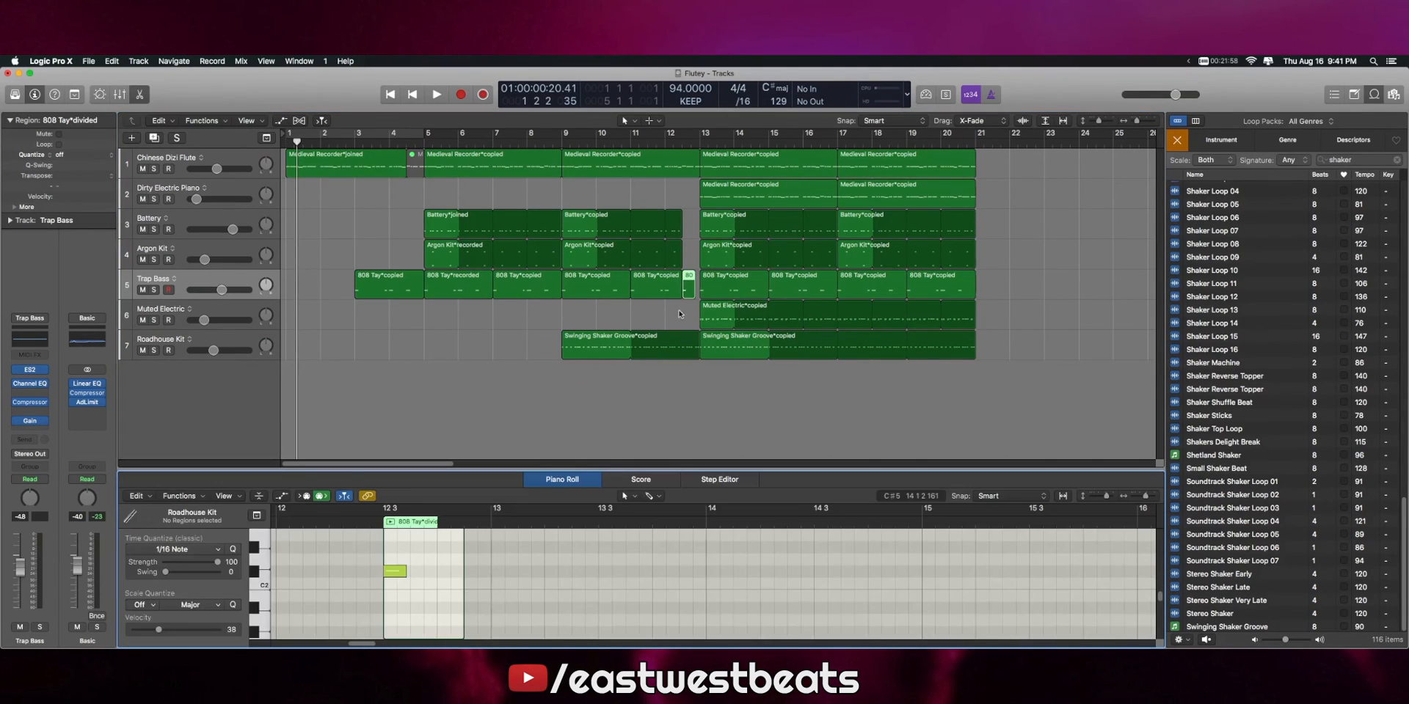
Play the transition from bar 11, and shorten the first Roadhouse Kit shaker region to end at bar 12 beat 3.
left_click(682, 143)
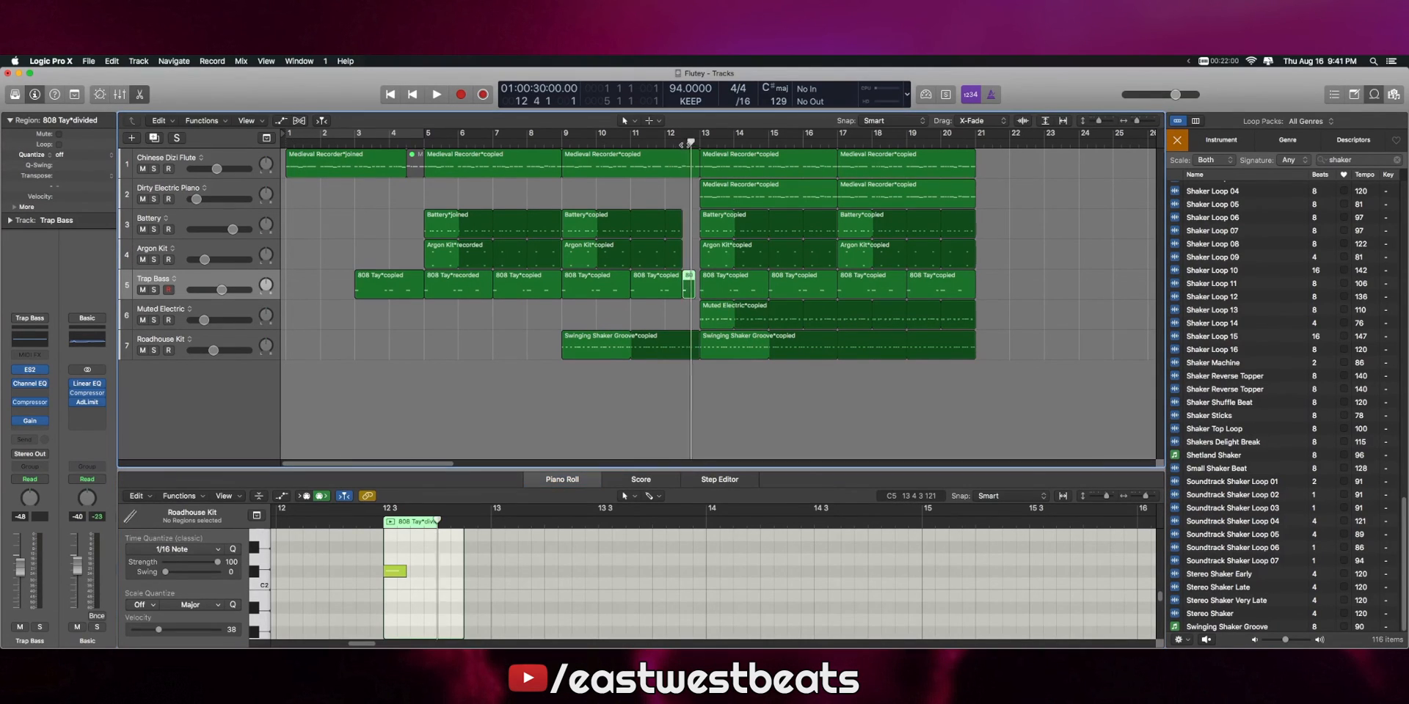
scroll(677, 252, "left", 2)
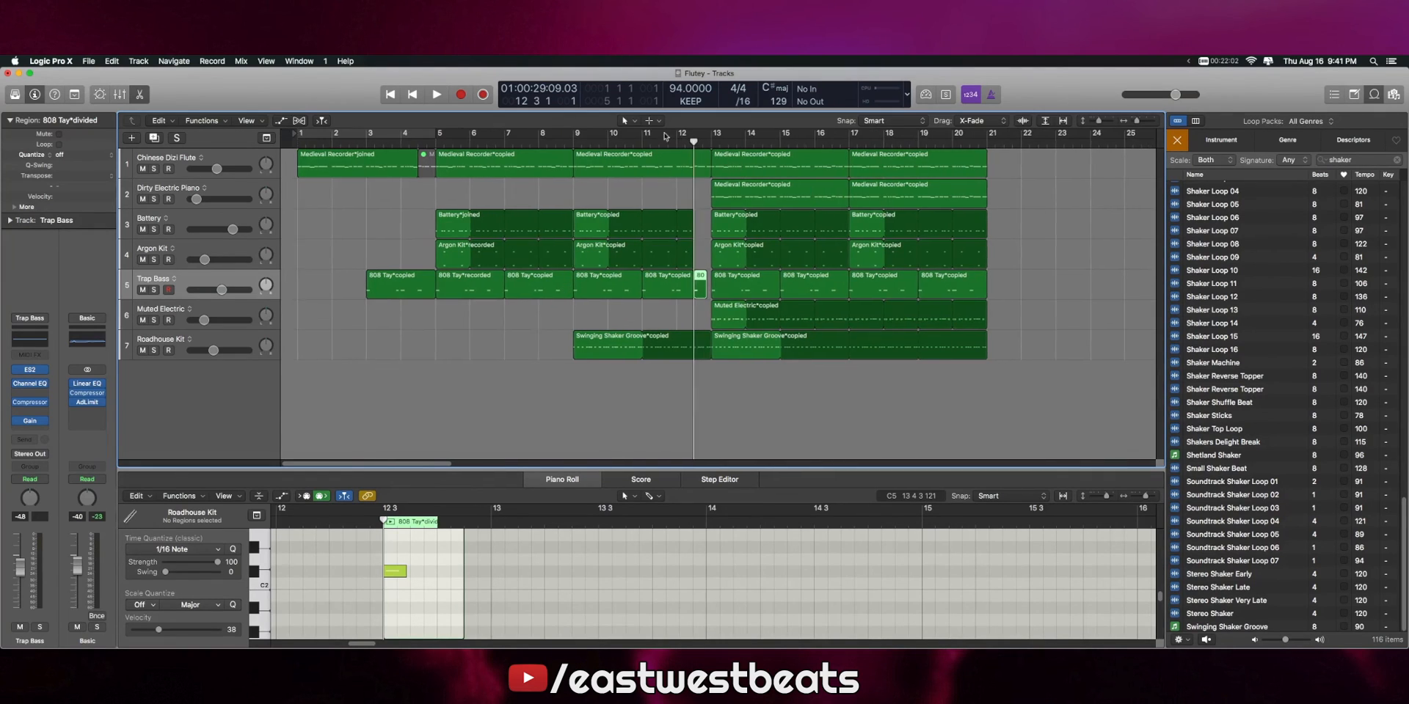
left_click(631, 142)
key("space")
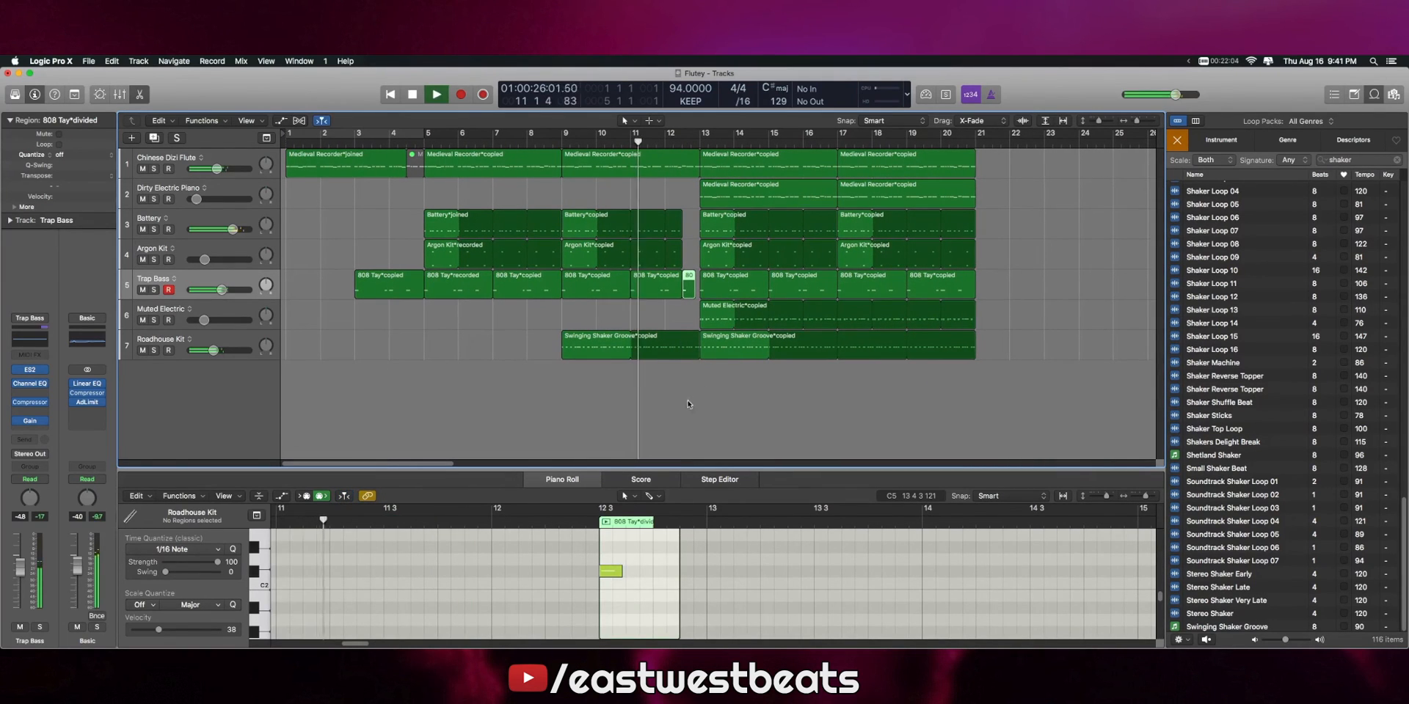
left_click_drag(699, 354, 679, 354)
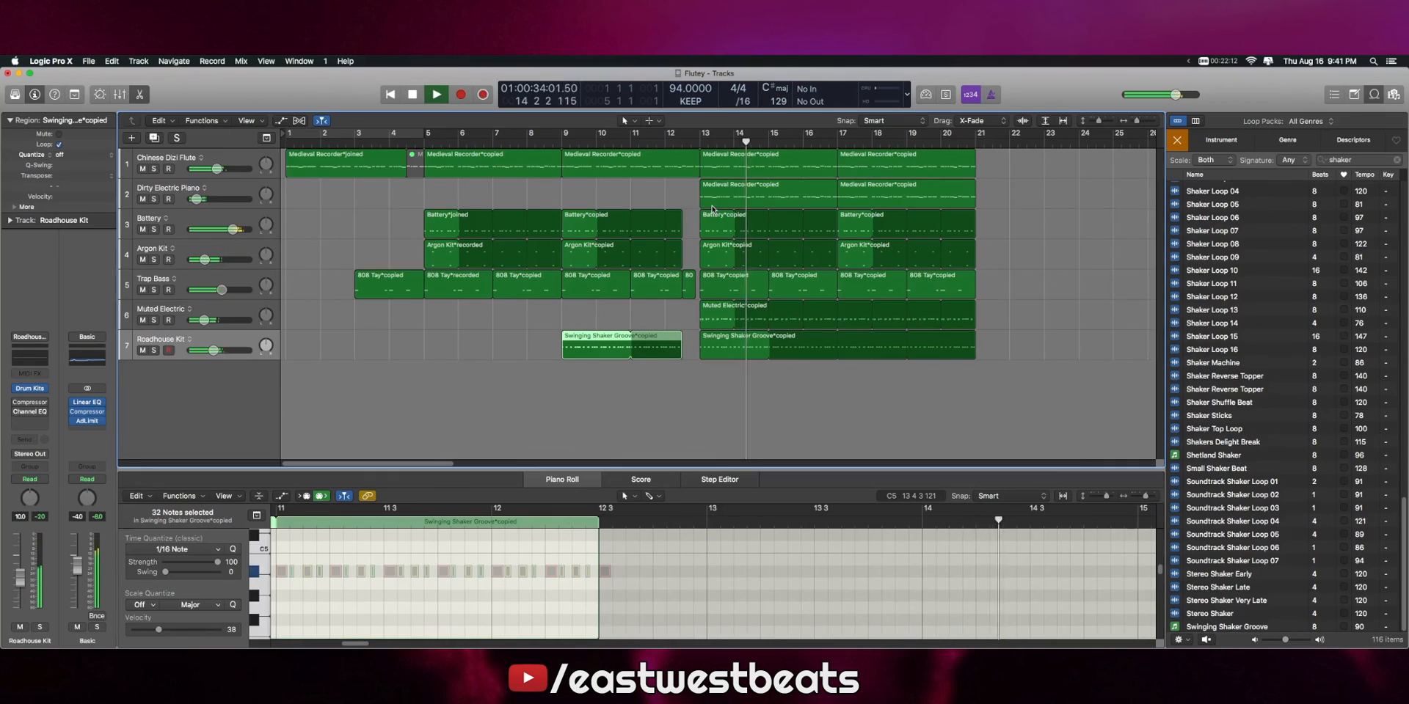
key("space")
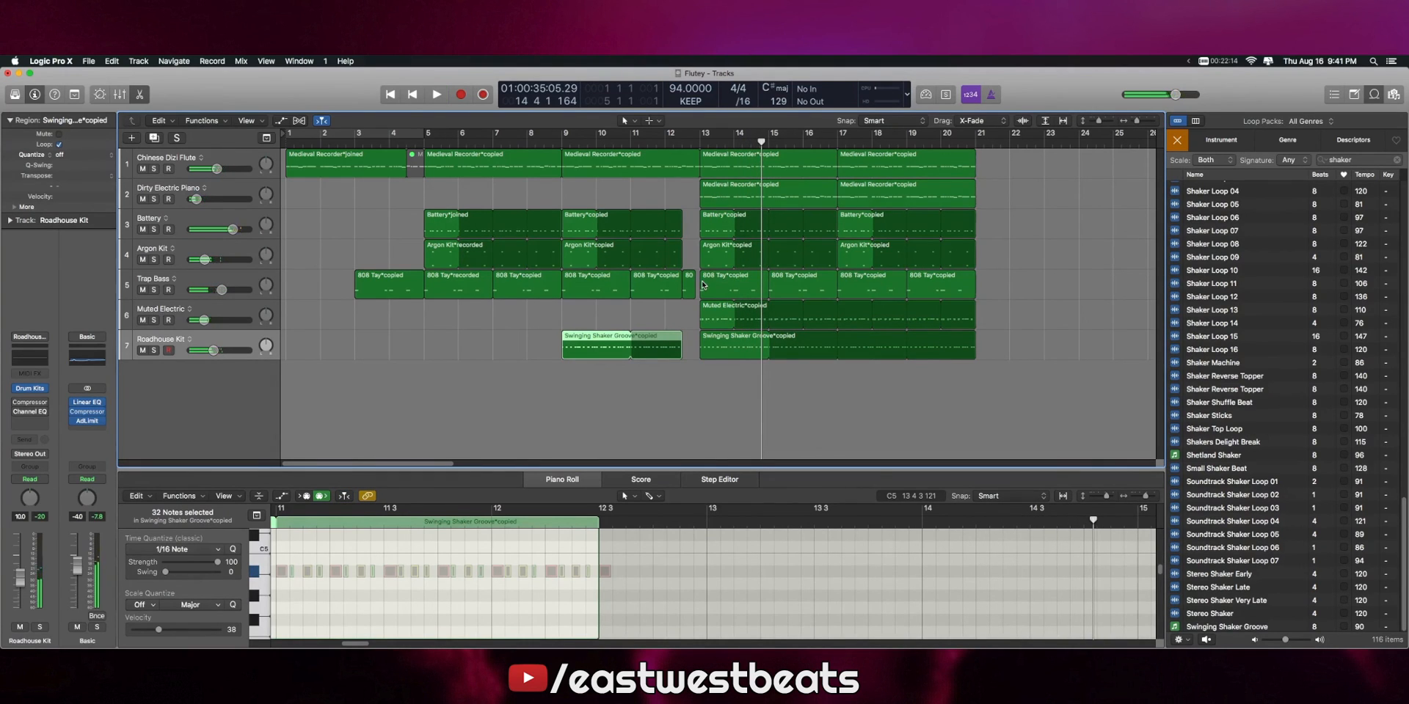